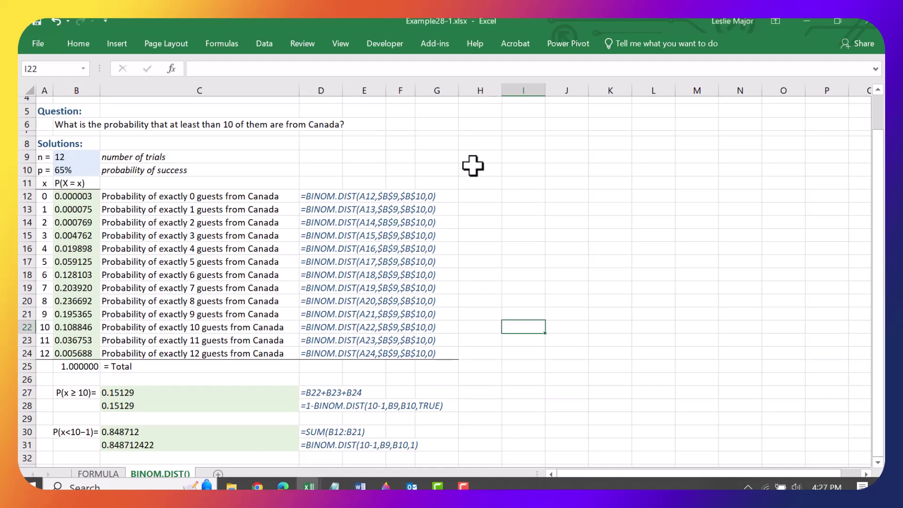
# Look over the question in B6 and the hotel and sample statements in B2 and B3.
pyautogui.scroll(1, 472, 166)
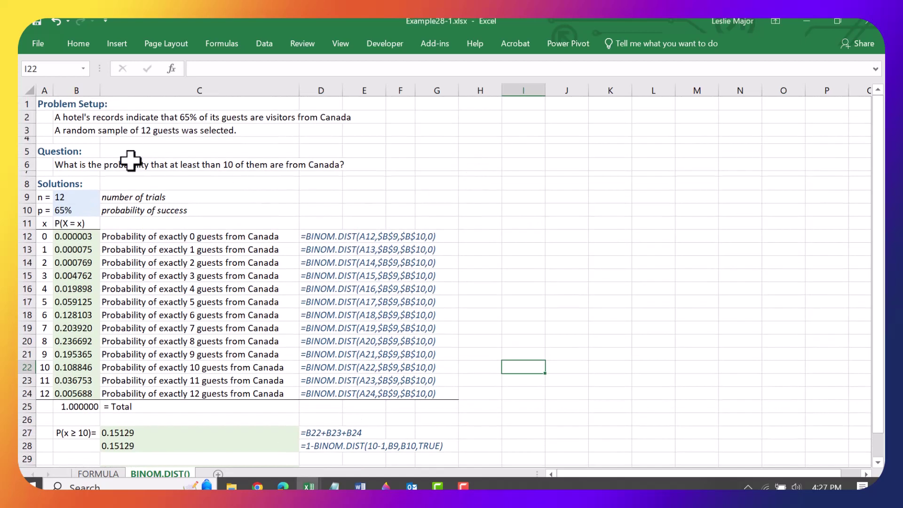
pyautogui.click(68, 164)
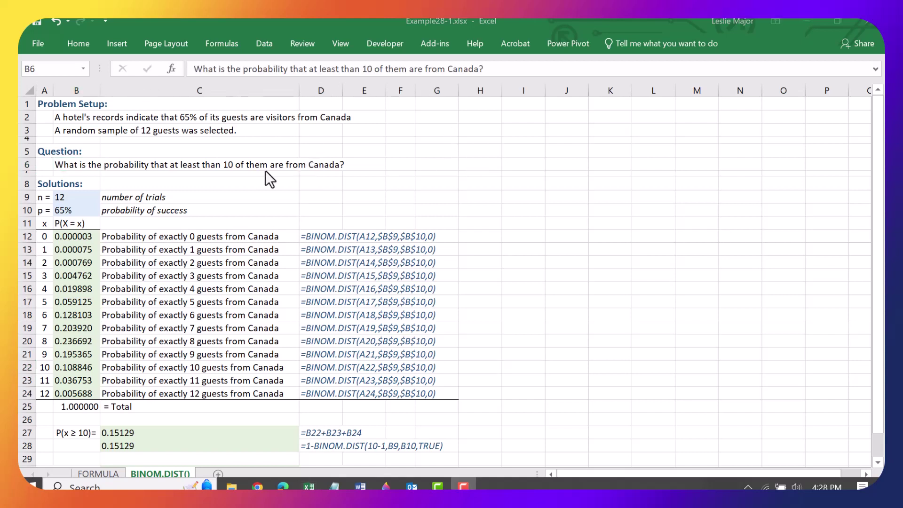
pyautogui.scroll(2, 182, 185)
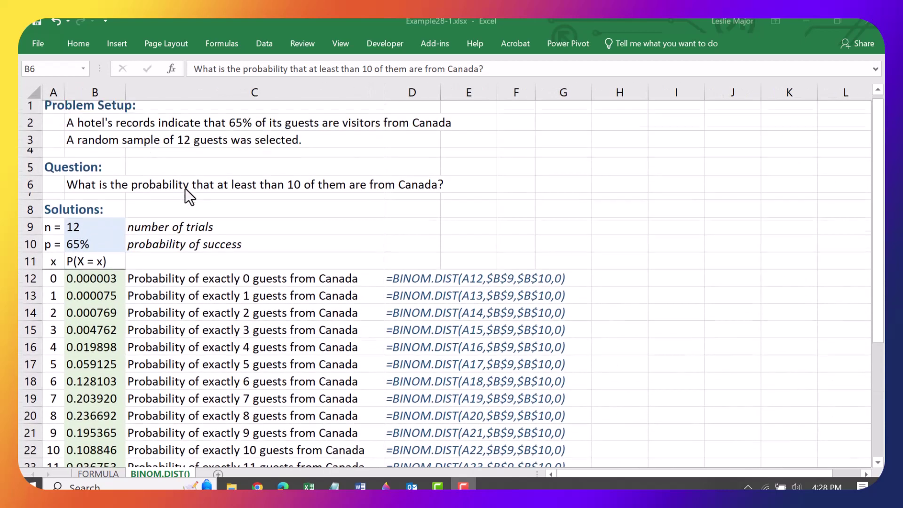
pyautogui.click(76, 128)
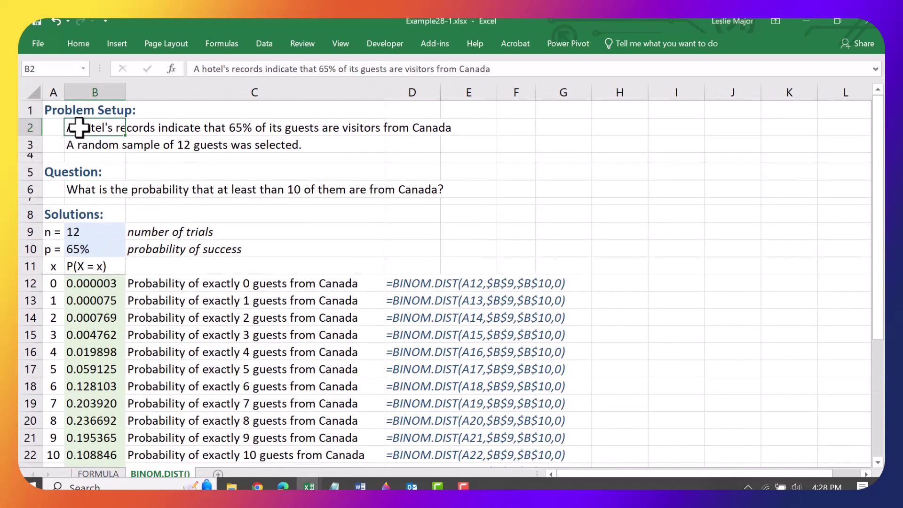
pyautogui.click(77, 145)
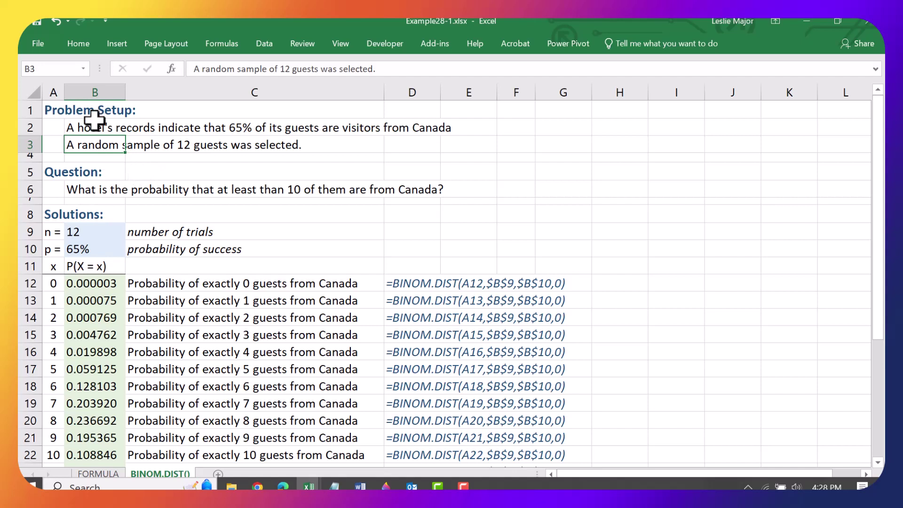
pyautogui.click(79, 126)
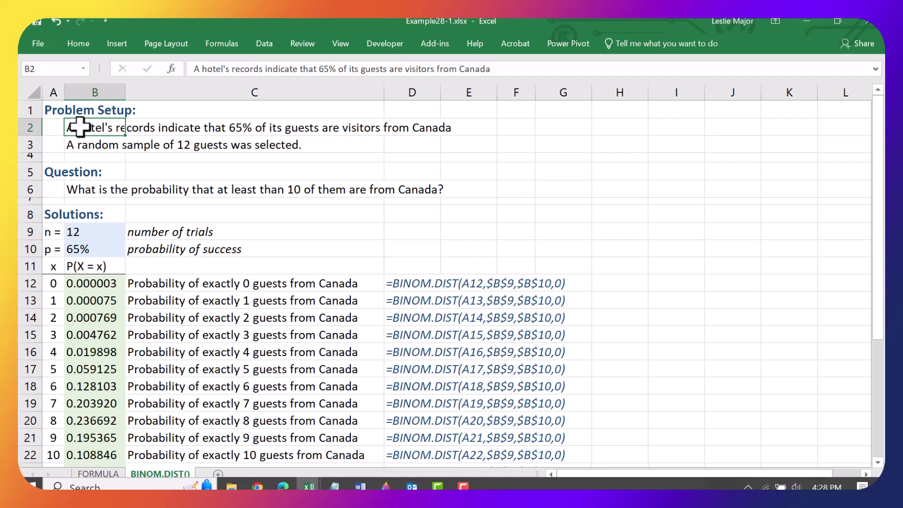
# Select the full hotel and sample sentences in B2 and B3 without changing them.
pyautogui.click(194, 70)
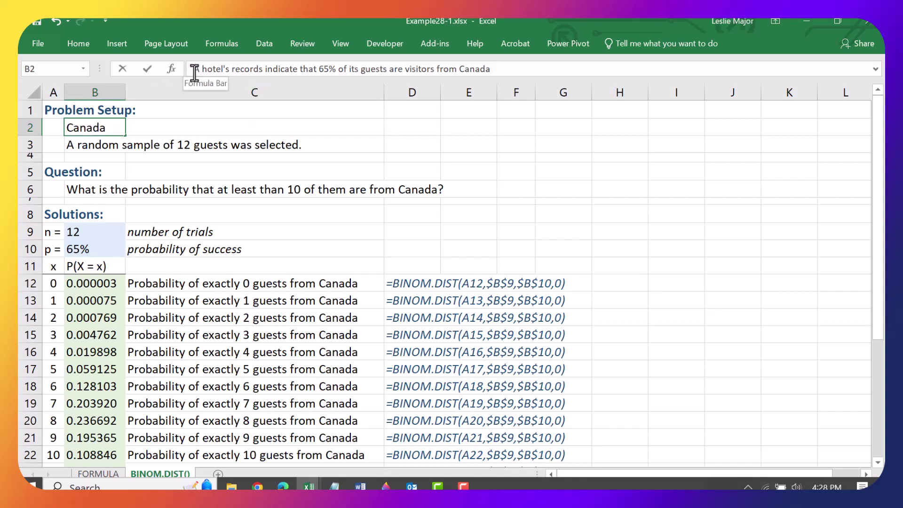
pyautogui.moveTo(194, 70); pyautogui.dragTo(523, 73)
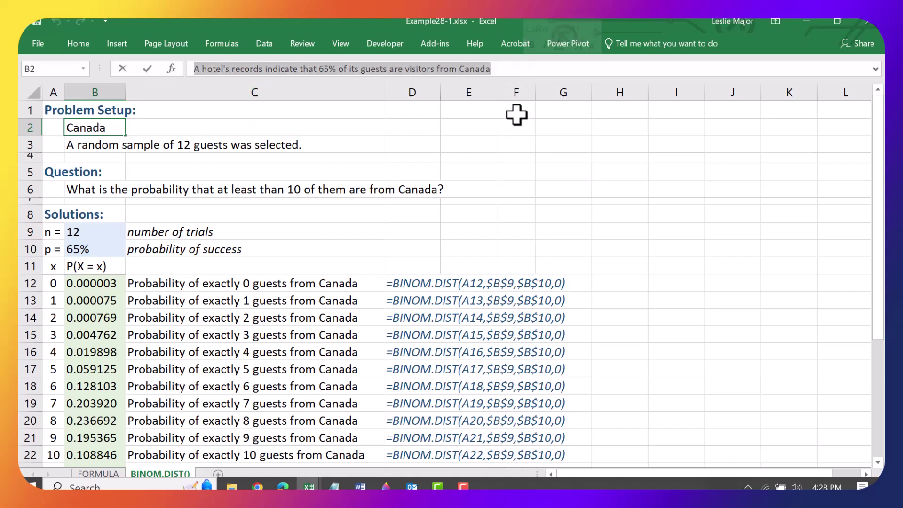
pyautogui.press('Return')
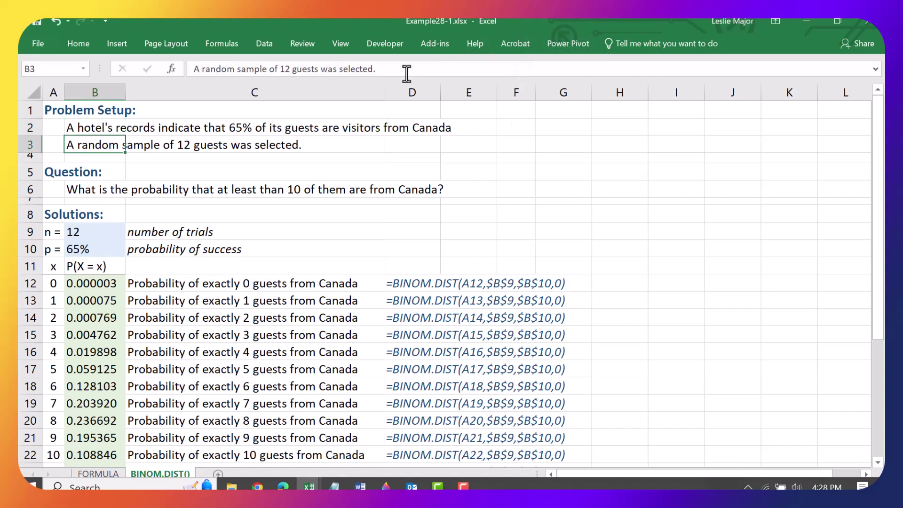
pyautogui.moveTo(407, 71); pyautogui.dragTo(160, 71)
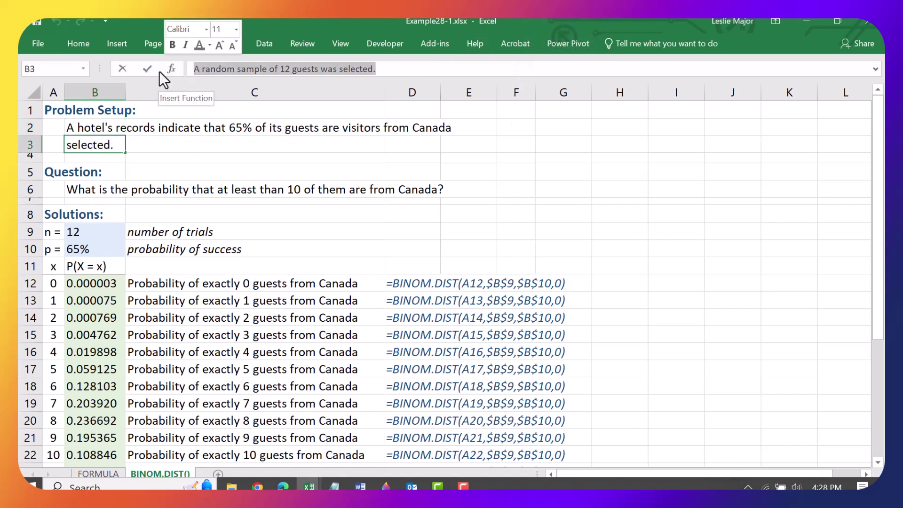
pyautogui.press('Return')
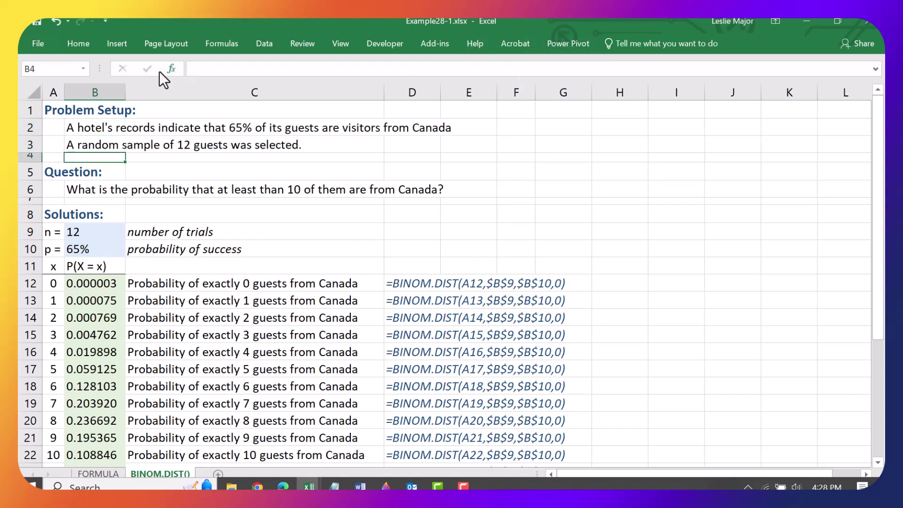
pyautogui.click(82, 190)
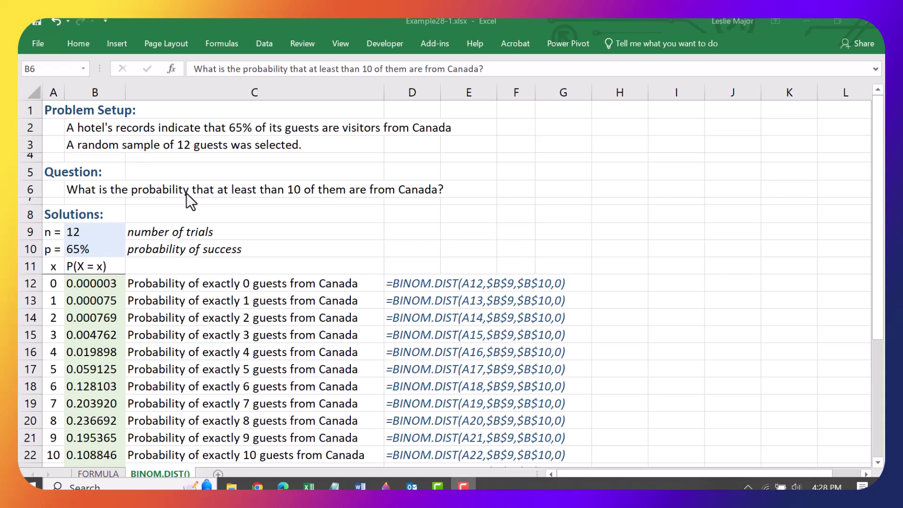
pyautogui.click(173, 171)
pyautogui.scroll(-1, 171, 171)
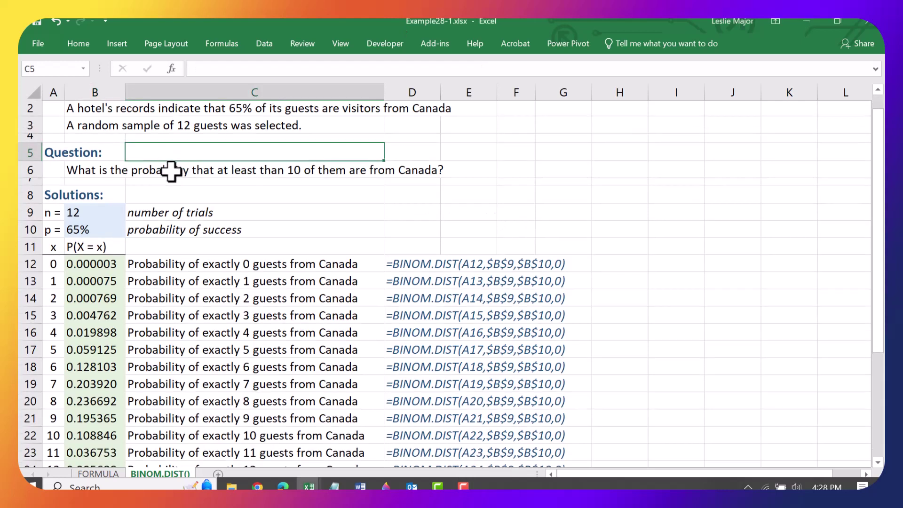
pyautogui.scroll(-2, 171, 170)
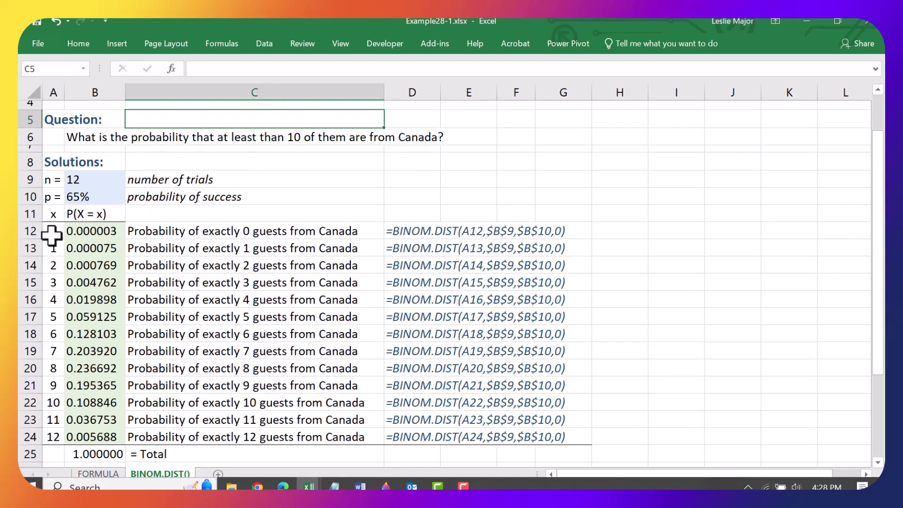
# Colour the question text in B6 red.
pyautogui.click(73, 138)
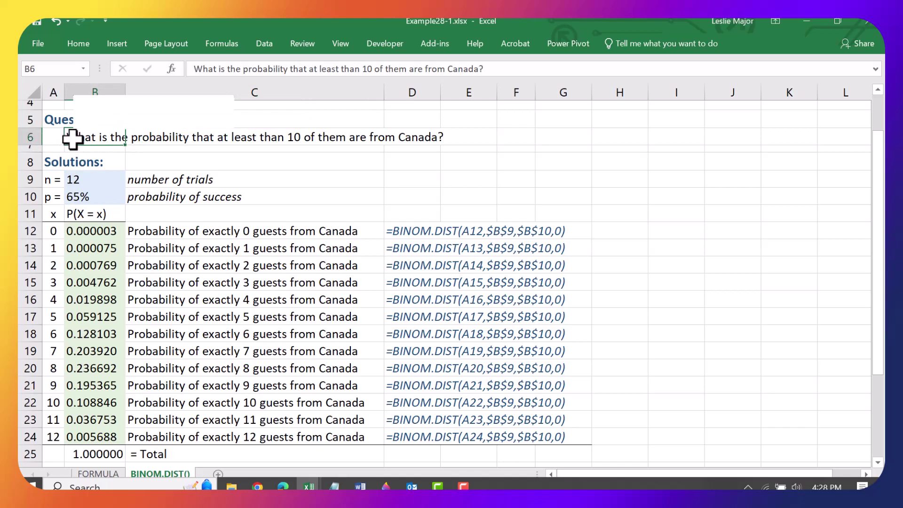
pyautogui.rightClick(126, 137)
pyautogui.click(152, 121)
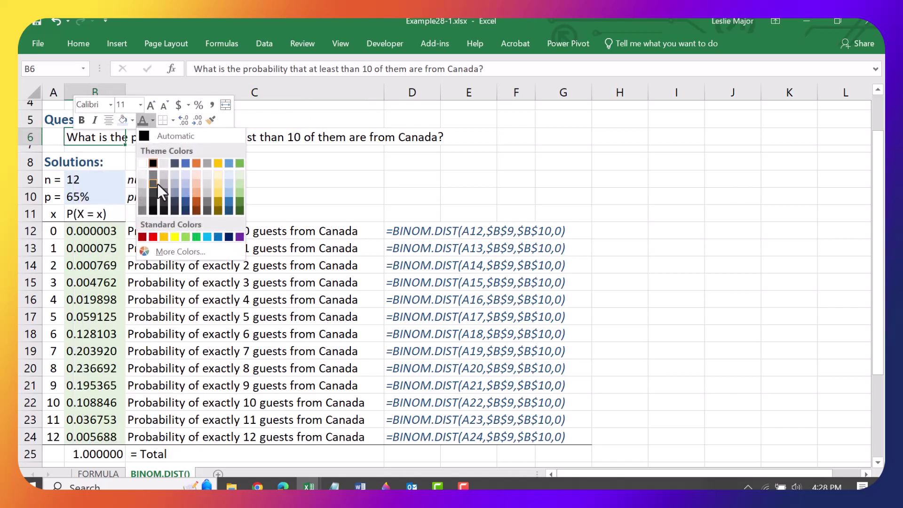
pyautogui.click(154, 236)
pyautogui.click(283, 194)
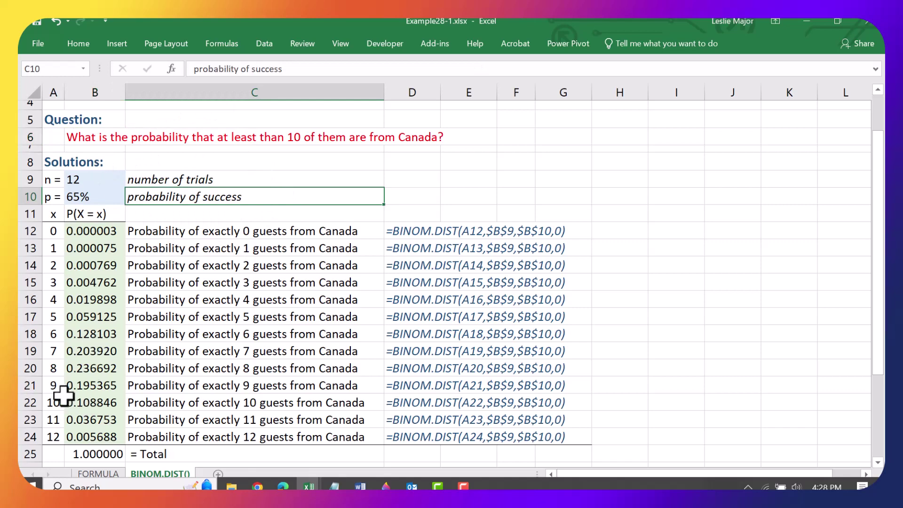
# Turn the table rows for 10, 11 and 12 guests (A22:G24) red.
pyautogui.moveTo(55, 403); pyautogui.dragTo(548, 436)
pyautogui.rightClick(318, 397)
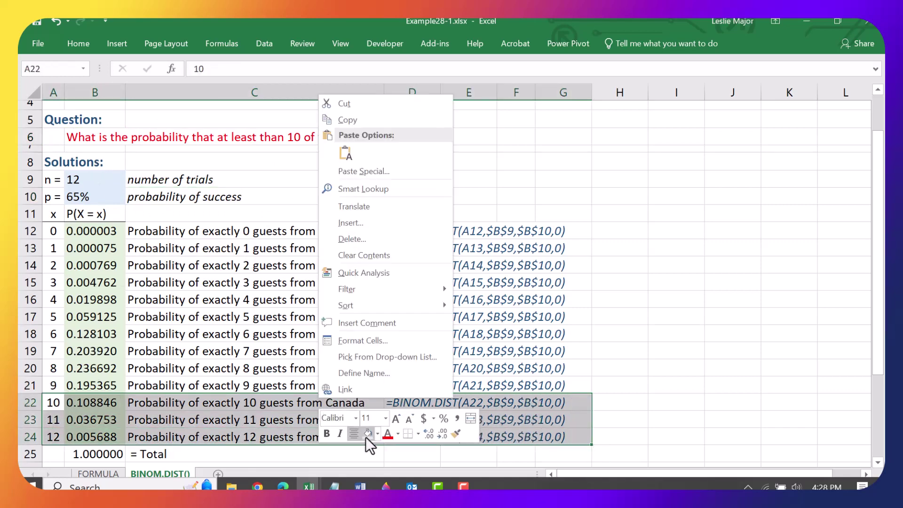
pyautogui.click(388, 436)
pyautogui.click(57, 406)
pyautogui.moveTo(57, 406); pyautogui.dragTo(55, 434)
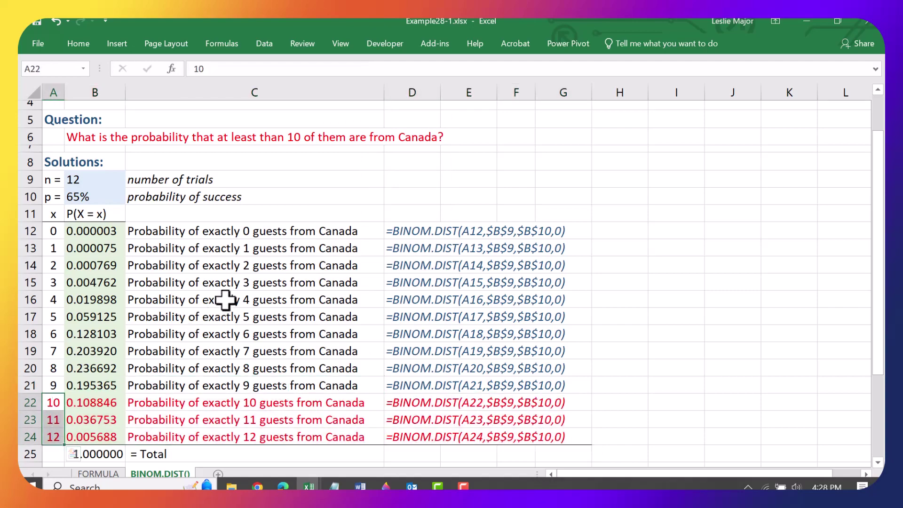
# Replace C27's formula with =SUM(B22:B24), adding the probabilities for 10 to 12 guests.
pyautogui.scroll(-4, 226, 299)
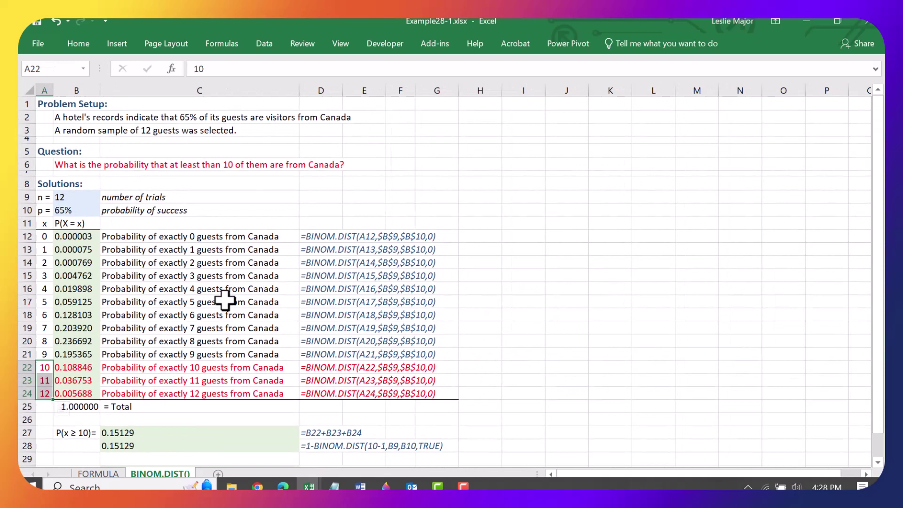
pyautogui.click(498, 287)
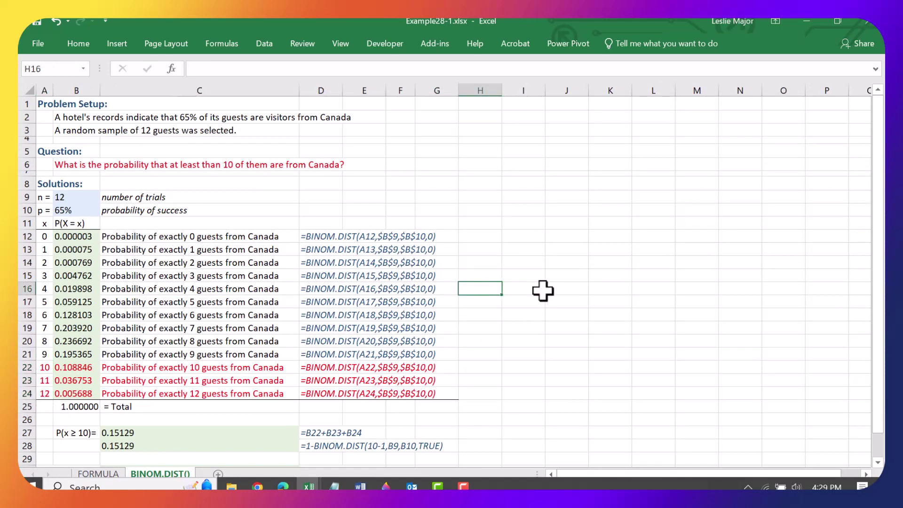
pyautogui.scroll(-1, 541, 292)
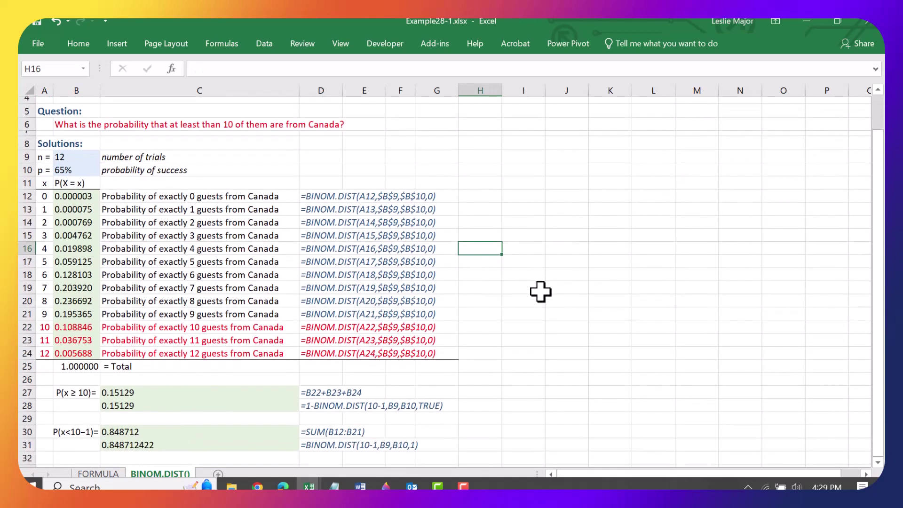
pyautogui.scroll(3, 540, 293)
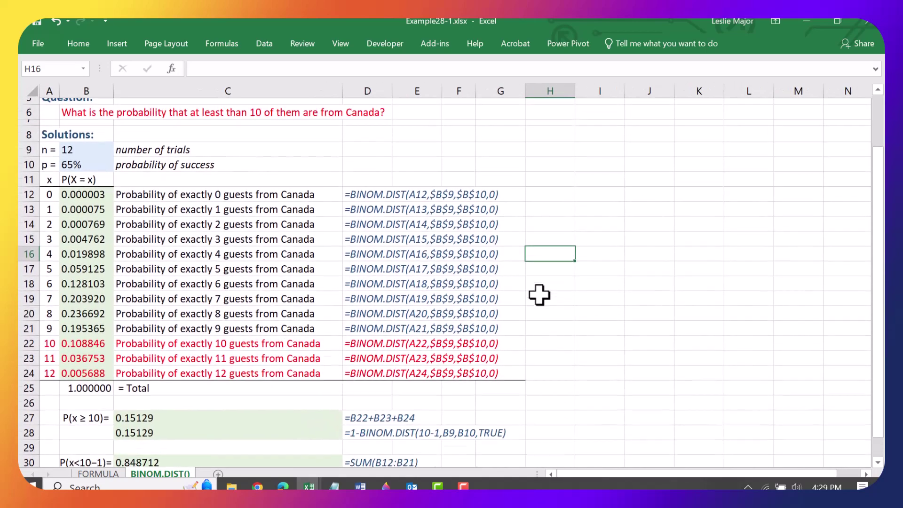
pyautogui.scroll(1, 539, 295)
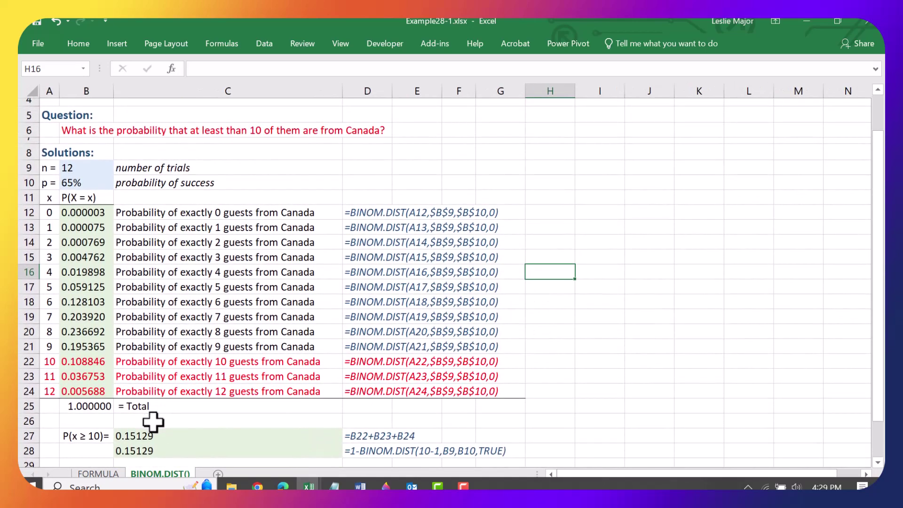
pyautogui.doubleClick(143, 437)
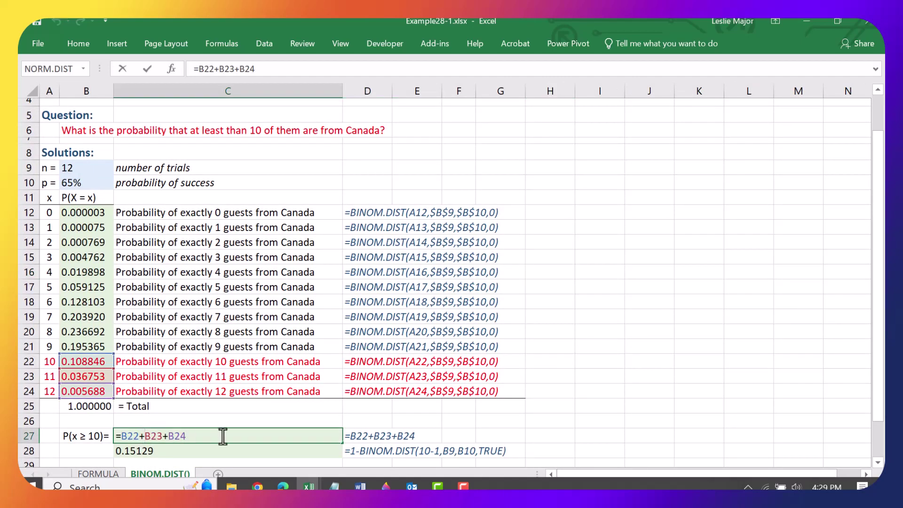
pyautogui.moveTo(221, 437); pyautogui.dragTo(99, 436)
pyautogui.write('=')
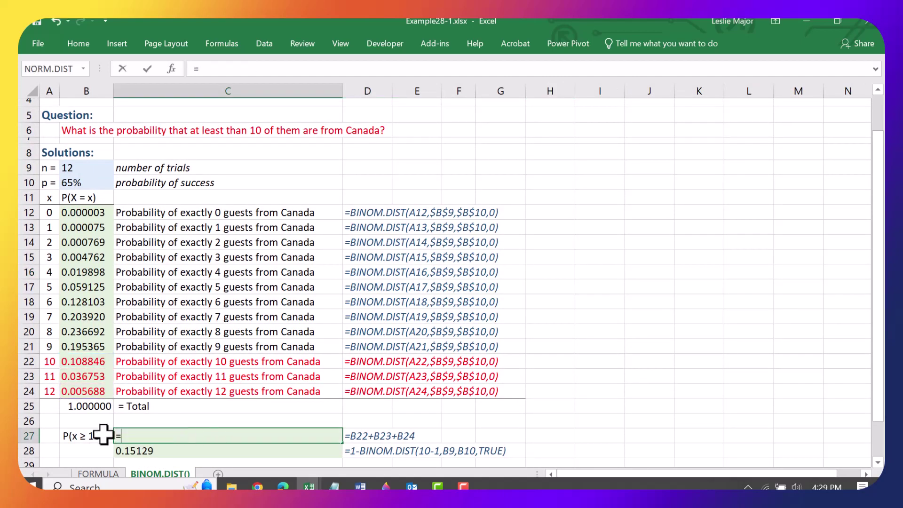
pyautogui.write('sum(')
pyautogui.moveTo(97, 362); pyautogui.dragTo(91, 384)
pyautogui.write(')')
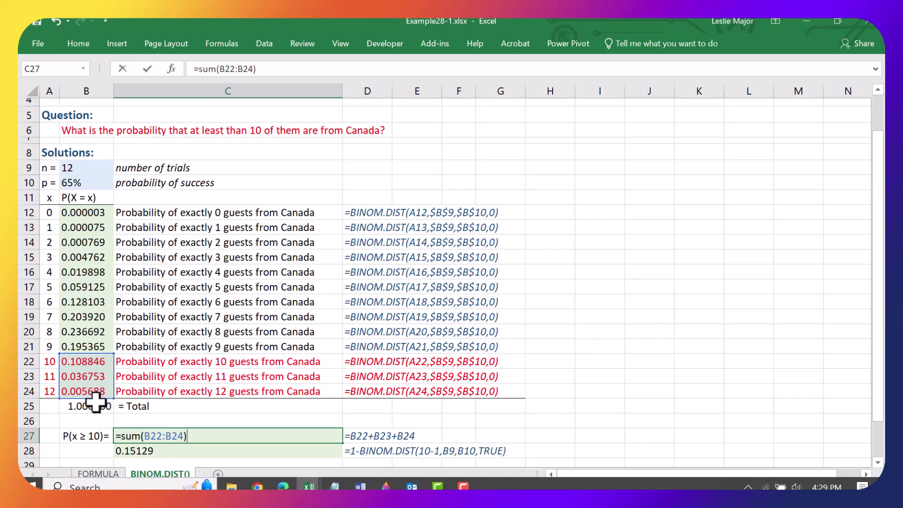
pyautogui.press('Return')
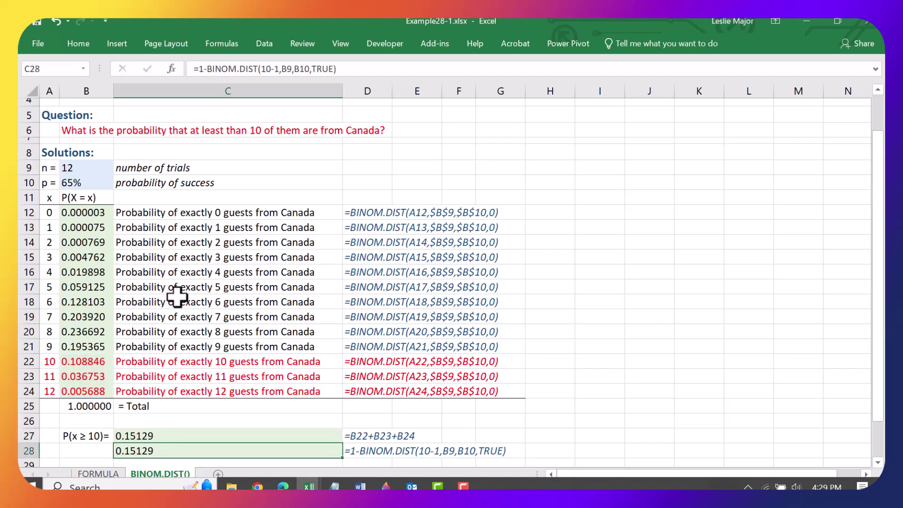
# Re-enter =SUM(B22:B24) in C27, giving P(x ≥ 10) = 0.15129.
pyautogui.scroll(-2, 179, 297)
pyautogui.keyDown('ctrl'); pyautogui.scroll(3, 184, 298); pyautogui.keyUp('ctrl')
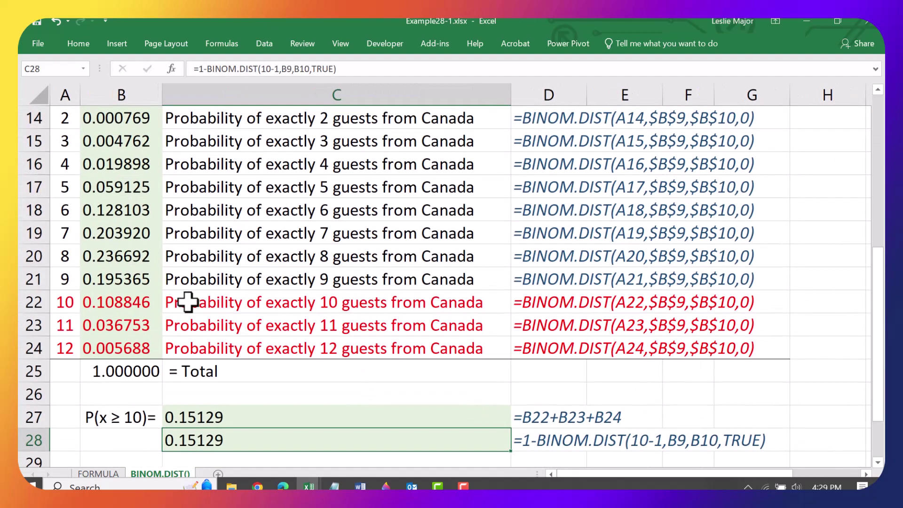
pyautogui.doubleClick(193, 415)
pyautogui.moveTo(278, 417); pyautogui.dragTo(146, 435)
pyautogui.write('=sum(')
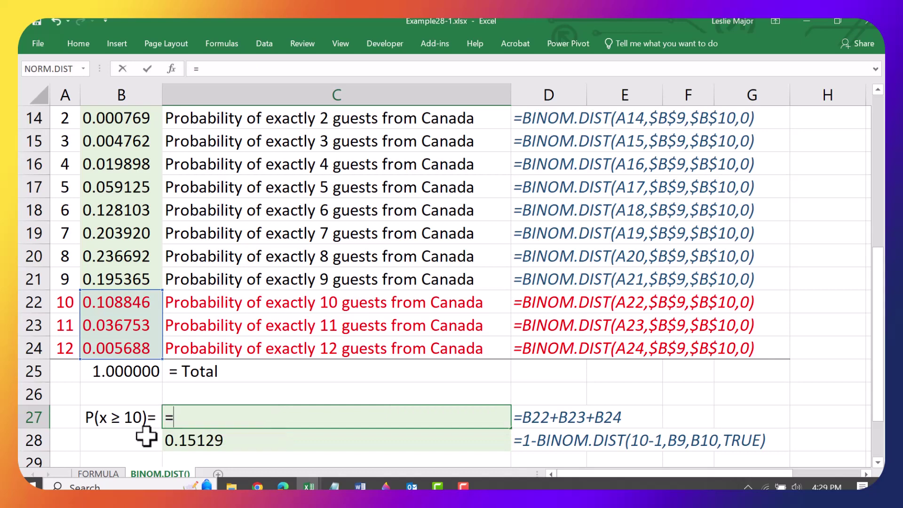
pyautogui.click(121, 297)
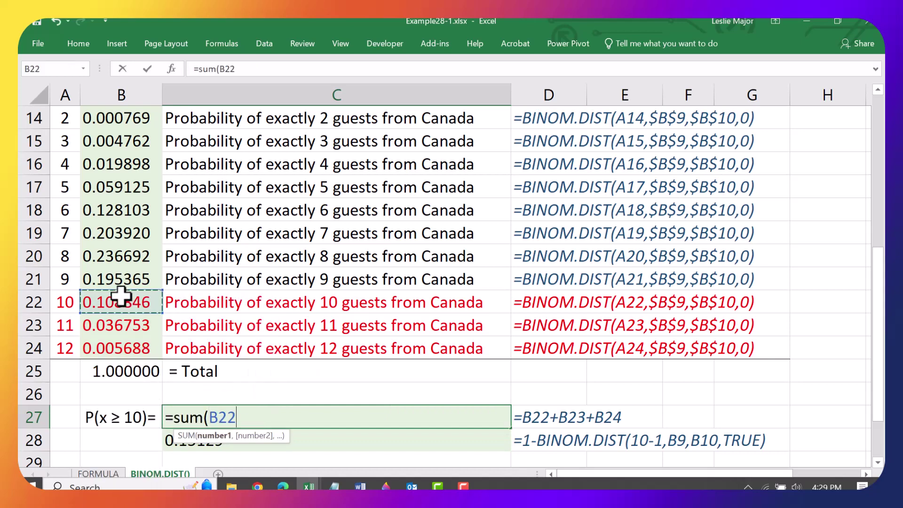
pyautogui.moveTo(115, 309); pyautogui.dragTo(107, 345)
pyautogui.write(')')
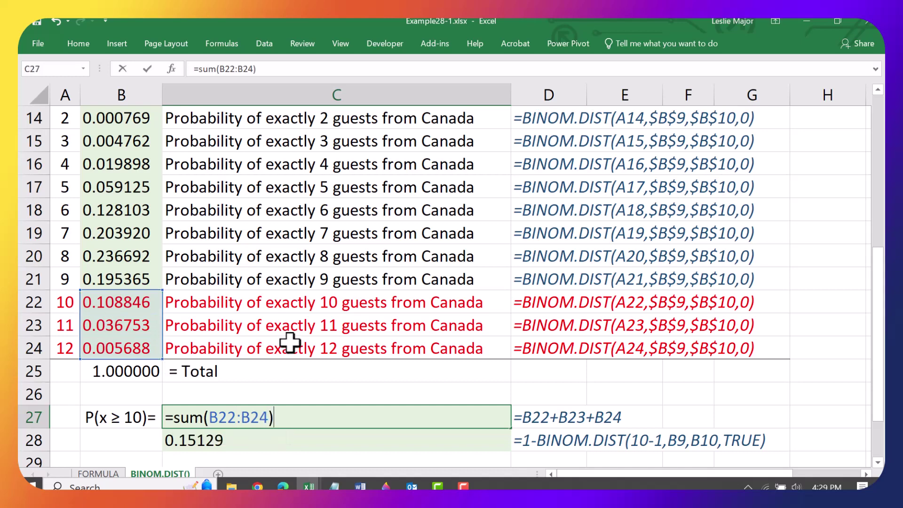
pyautogui.press('Return')
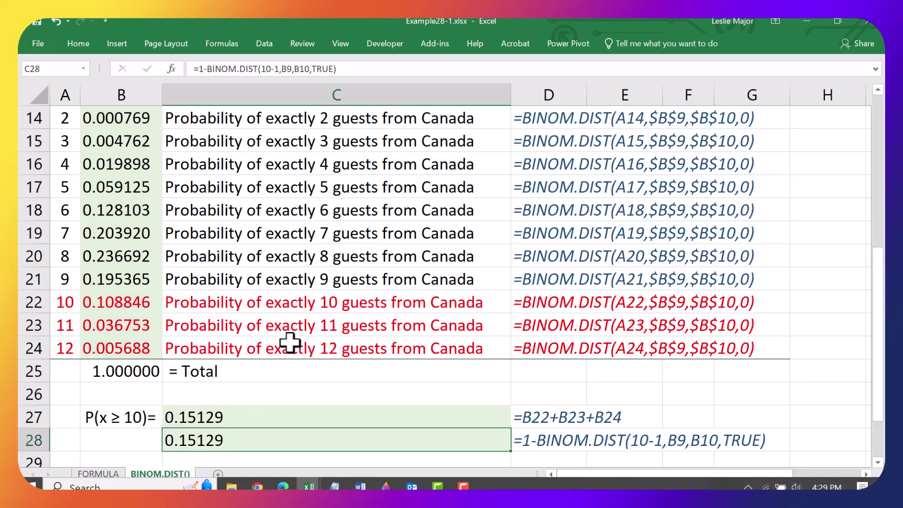
# Scroll to compare C27's result with the 1−BINOM.DIST result in C28.
pyautogui.press('Up')
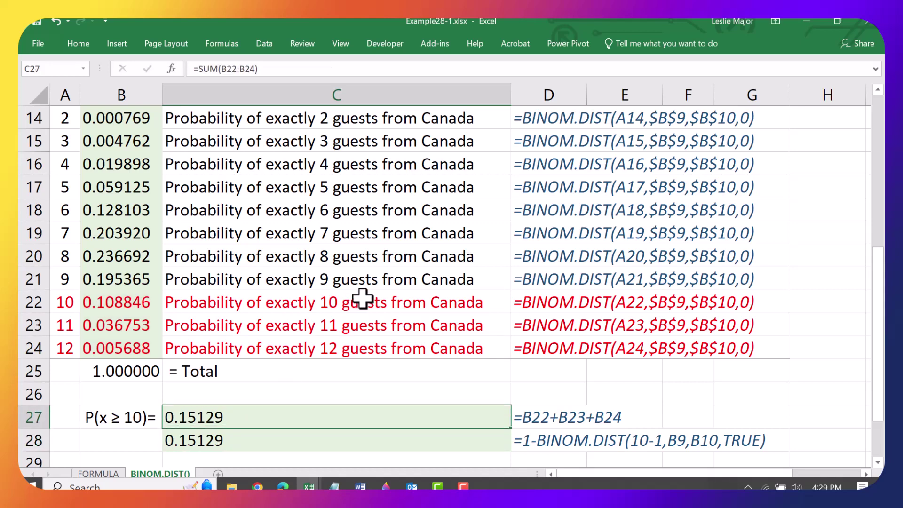
pyautogui.scroll(-1, 364, 298)
pyautogui.scroll(-1, 364, 298)
pyautogui.scroll(1, 364, 298)
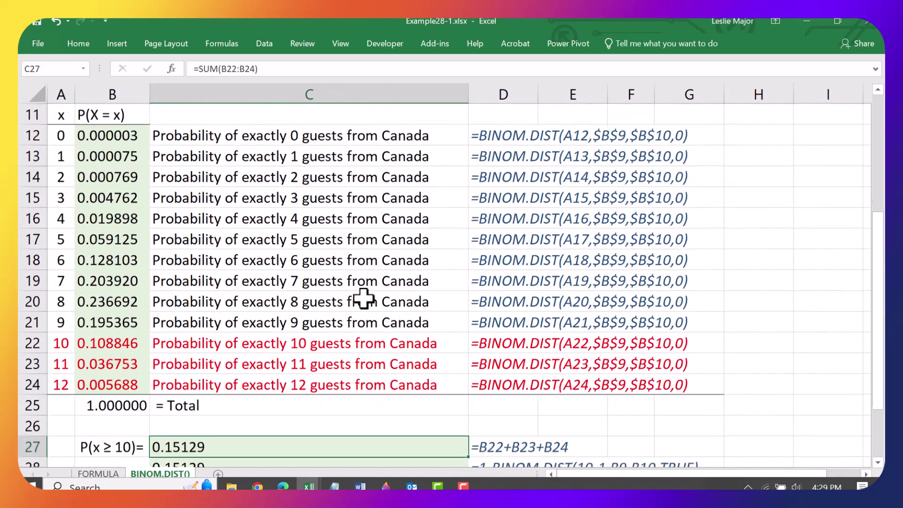
pyautogui.scroll(-1, 363, 299)
pyautogui.scroll(-1, 363, 299)
pyautogui.scroll(1, 361, 298)
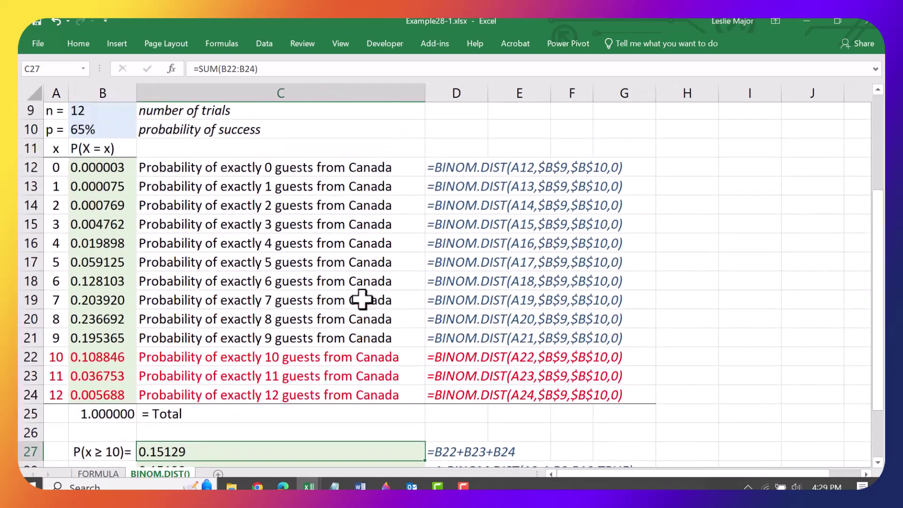
pyautogui.scroll(-1, 372, 297)
pyautogui.moveTo(877, 295); pyautogui.dragTo(868, 317)
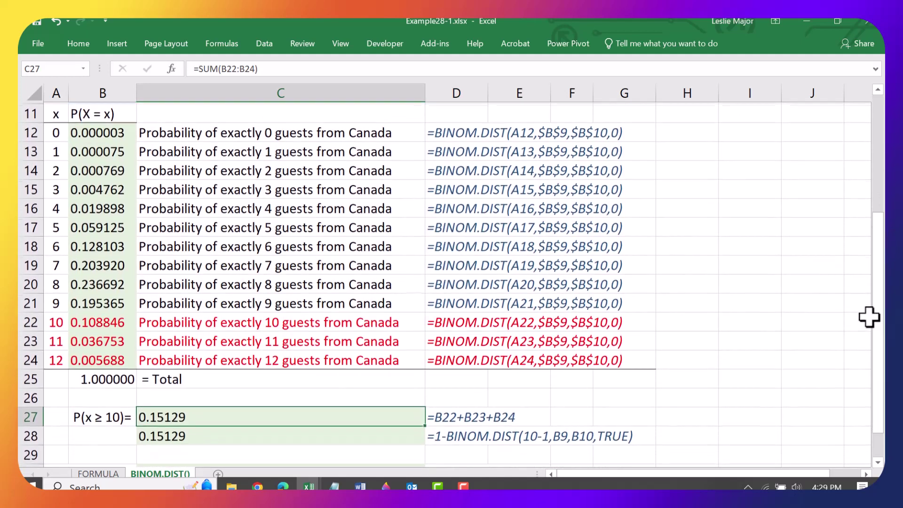
# Enter =1-SUM(B12:B21) in C28, giving 0.15129 from the 0 to 9 guest probabilities.
pyautogui.click(193, 434)
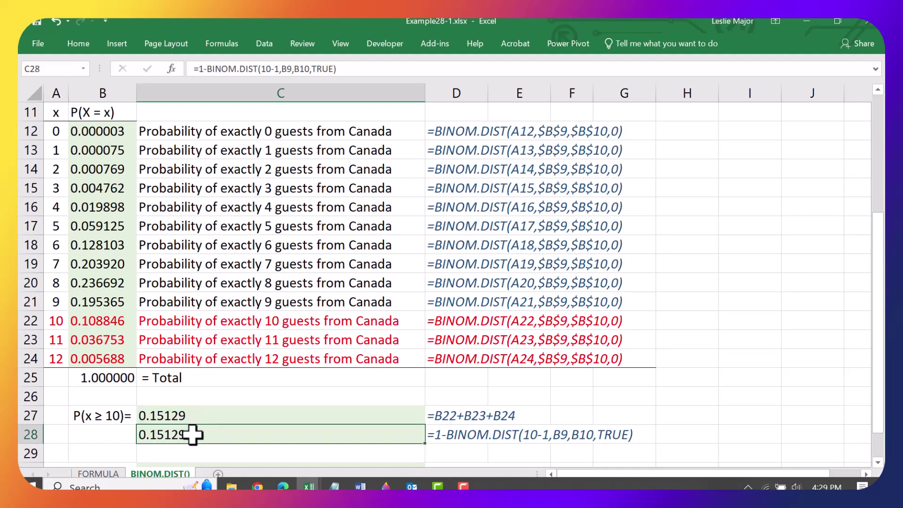
pyautogui.write('=1-sum(')
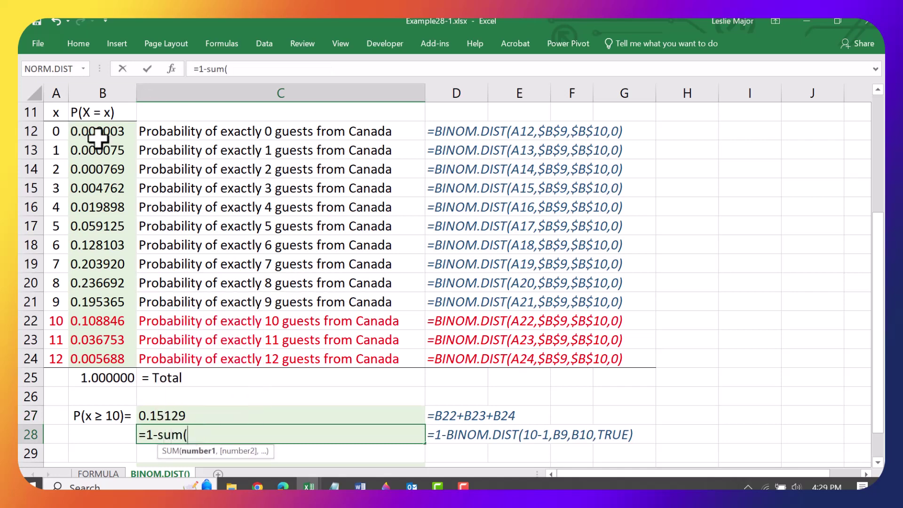
pyautogui.moveTo(97, 136); pyautogui.dragTo(99, 301)
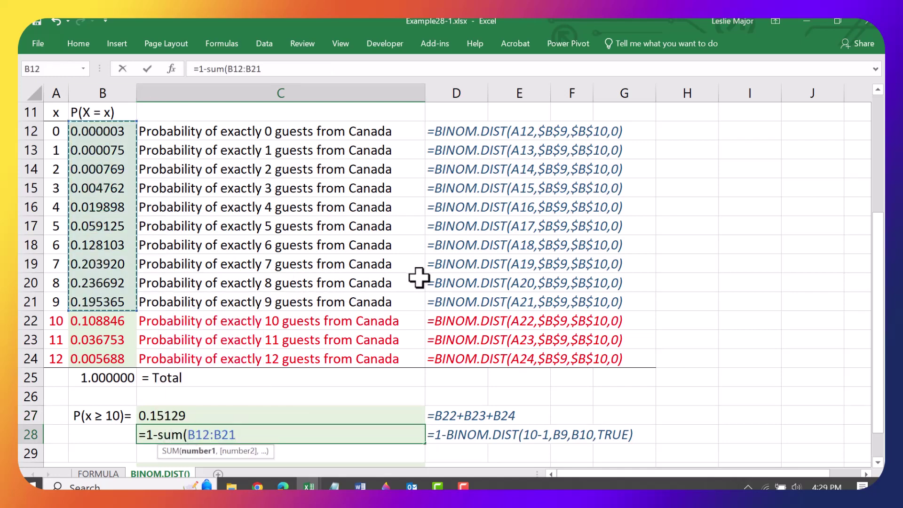
pyautogui.write(')')
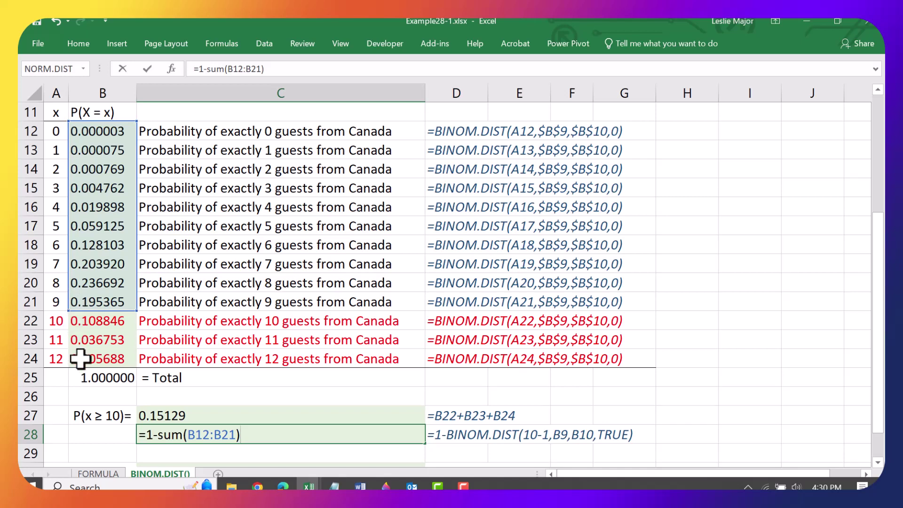
pyautogui.press('Return')
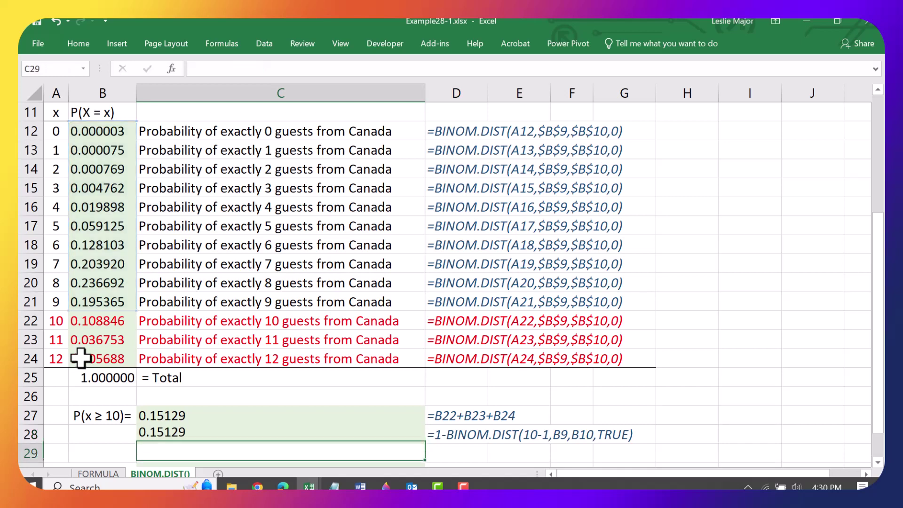
# Copy C28's formula text into the D28 note so it reads =1-SUM(B12:B21).
pyautogui.moveTo(49, 132); pyautogui.dragTo(89, 296)
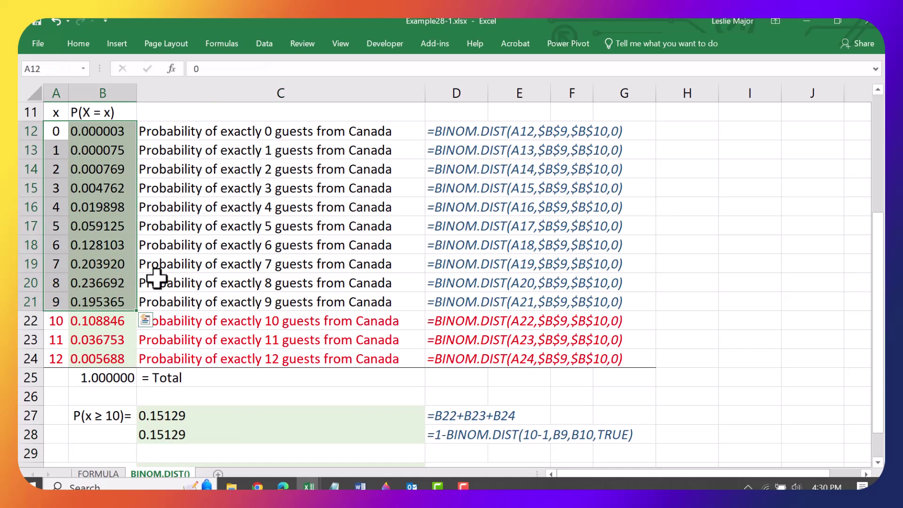
pyautogui.doubleClick(175, 435)
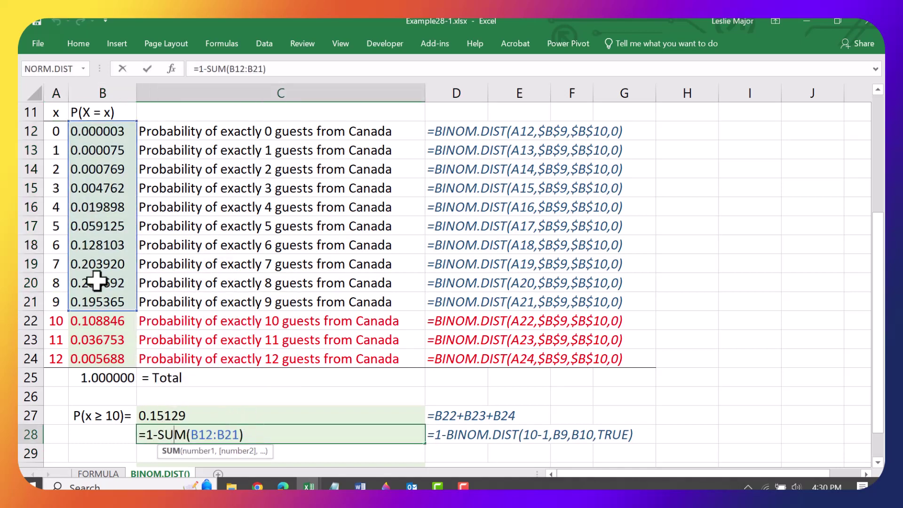
pyautogui.press('Return')
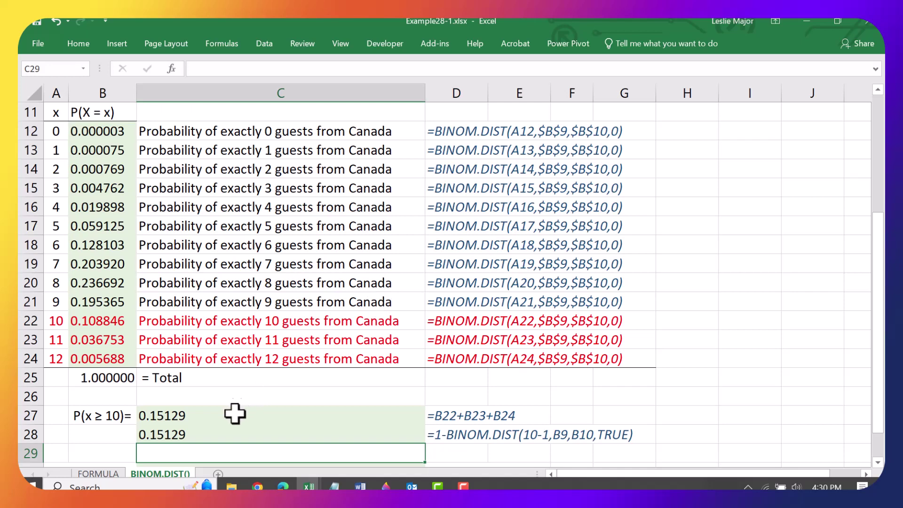
pyautogui.click(232, 431)
pyautogui.moveTo(272, 75); pyautogui.dragTo(198, 72)
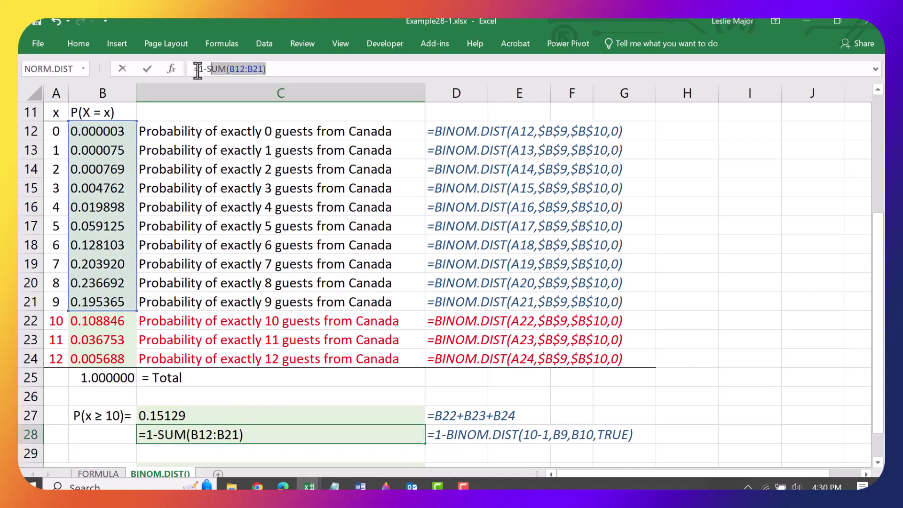
pyautogui.press('Escape')
pyautogui.press('Right')
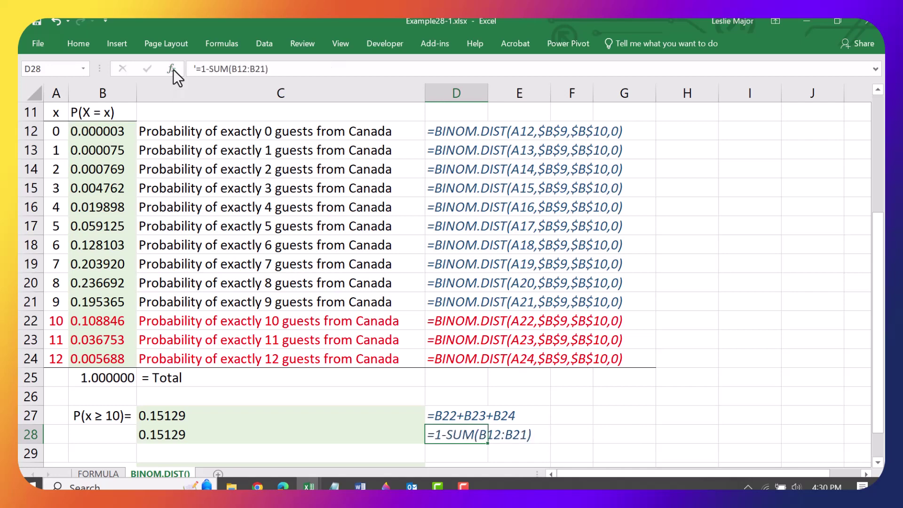
pyautogui.press('Down')
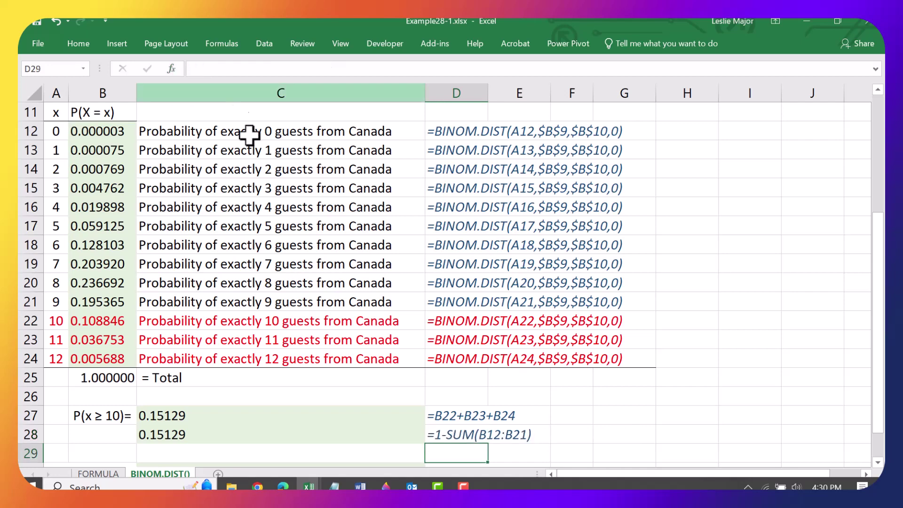
# Copy the P(x ≥ 10)= label from B27 into B30.
pyautogui.scroll(-1, 247, 362)
pyautogui.click(103, 418)
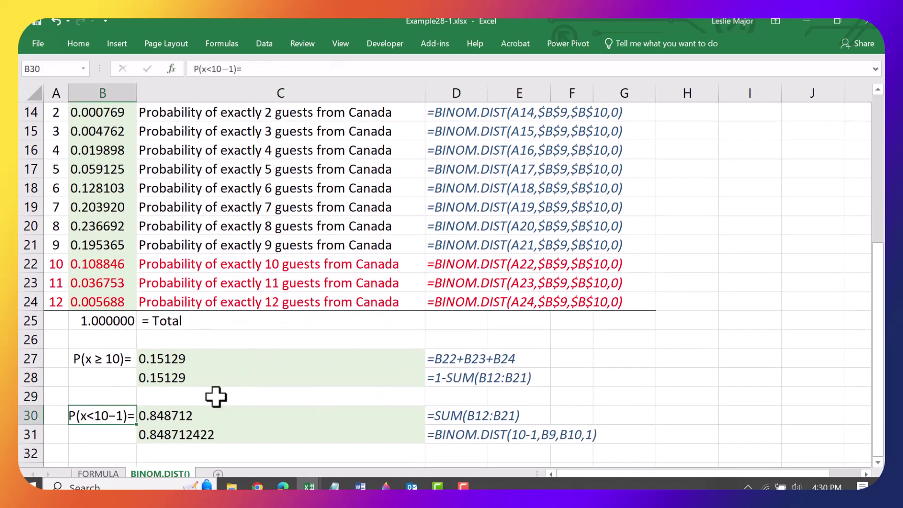
pyautogui.press('Up')
pyautogui.press('Up')
pyautogui.press('Up')
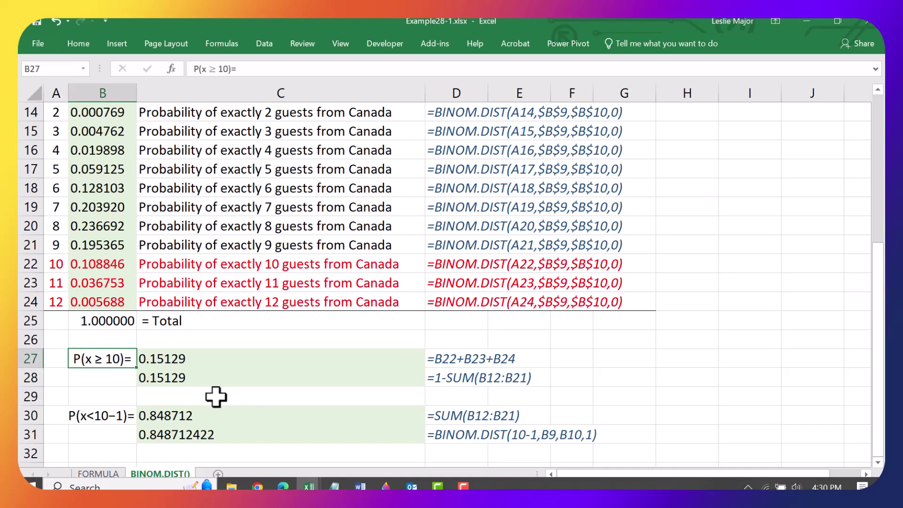
pyautogui.hotkey('ctrl', 'c')
pyautogui.press('Down')
pyautogui.press('Down')
pyautogui.press('Down')
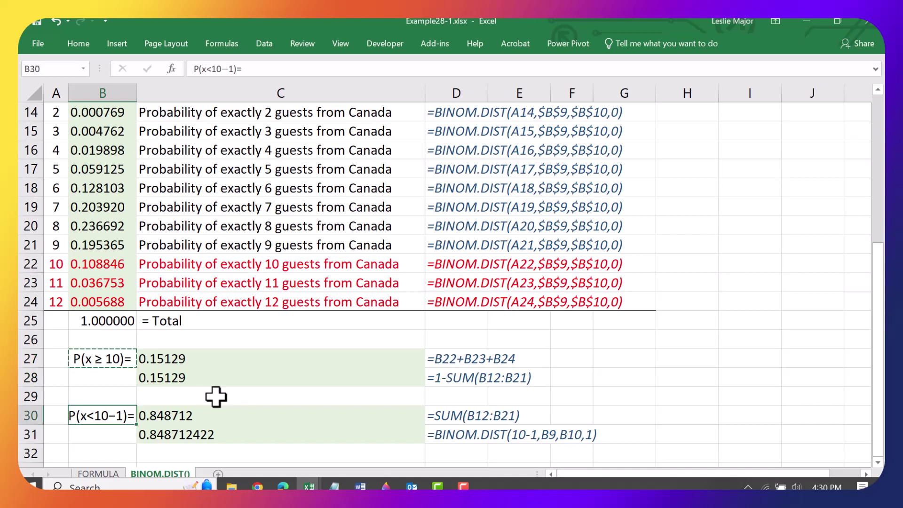
pyautogui.hotkey('ctrl', 'v')
# Clear the formula notes in D30:D31.
pyautogui.press('Down')
pyautogui.press('Right')
pyautogui.press('Right')
pyautogui.press('Up')
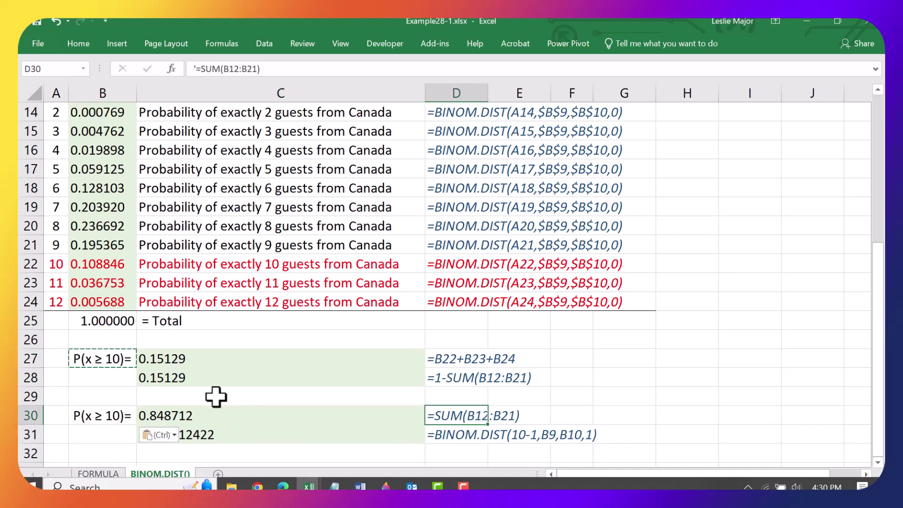
pyautogui.hotkey('shift', 'Down')
pyautogui.press('Delete')
# Empty C31 and remove its green fill by pasting a blank cell over it.
pyautogui.press('Left')
pyautogui.press('Down')
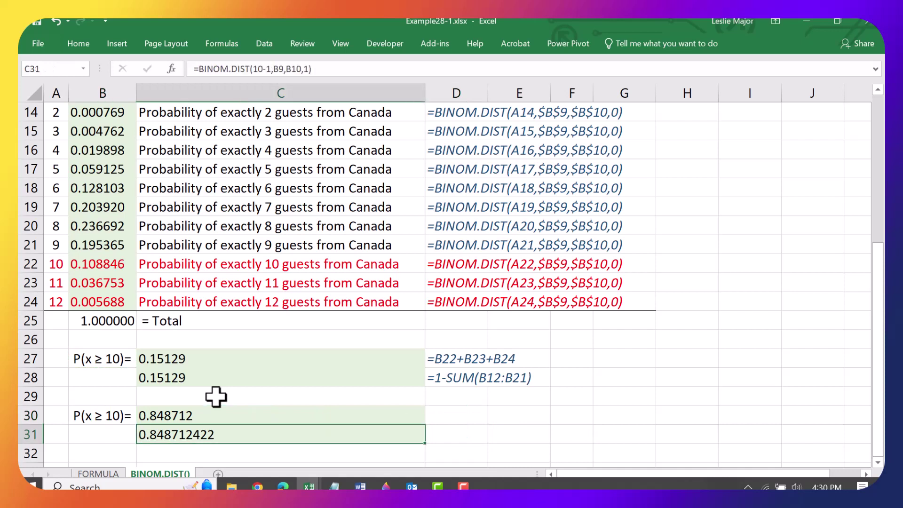
pyautogui.press('BackSpace')
pyautogui.press('Return')
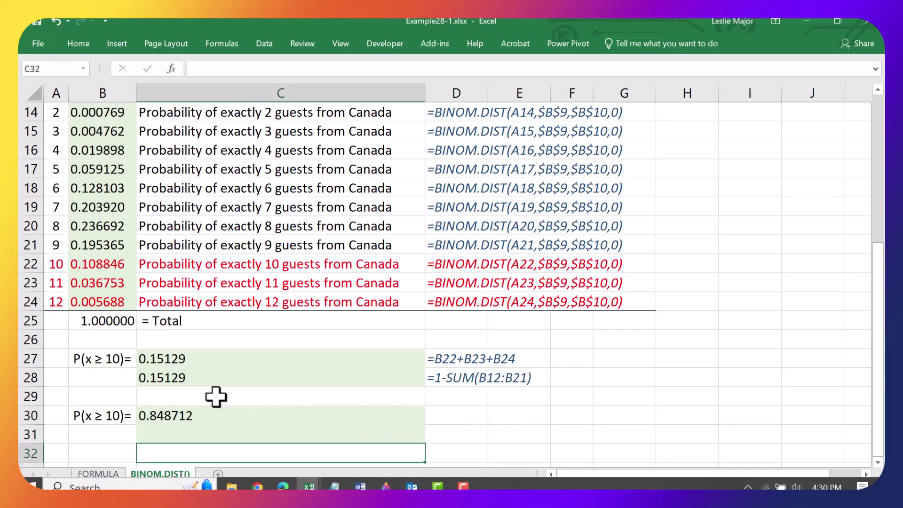
pyautogui.hotkey('ctrl', 'c')
pyautogui.press('Up')
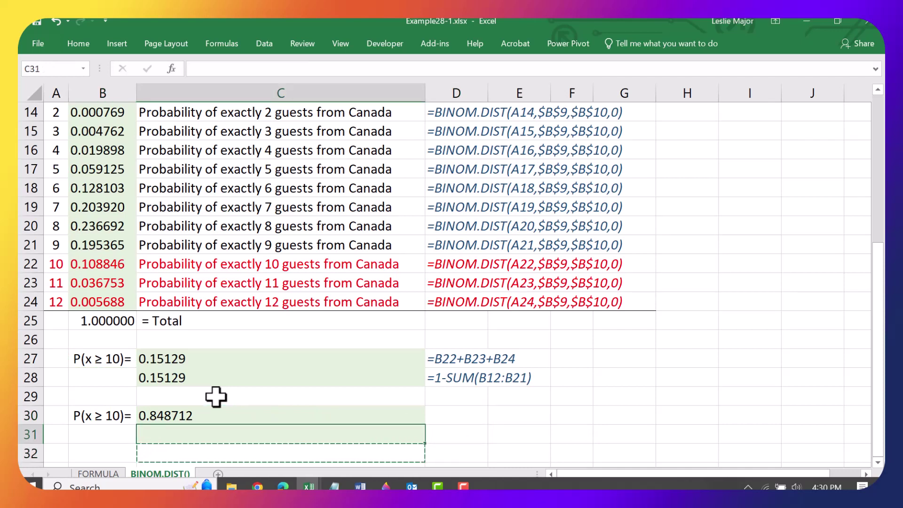
pyautogui.hotkey('ctrl', 'v')
pyautogui.click(575, 397)
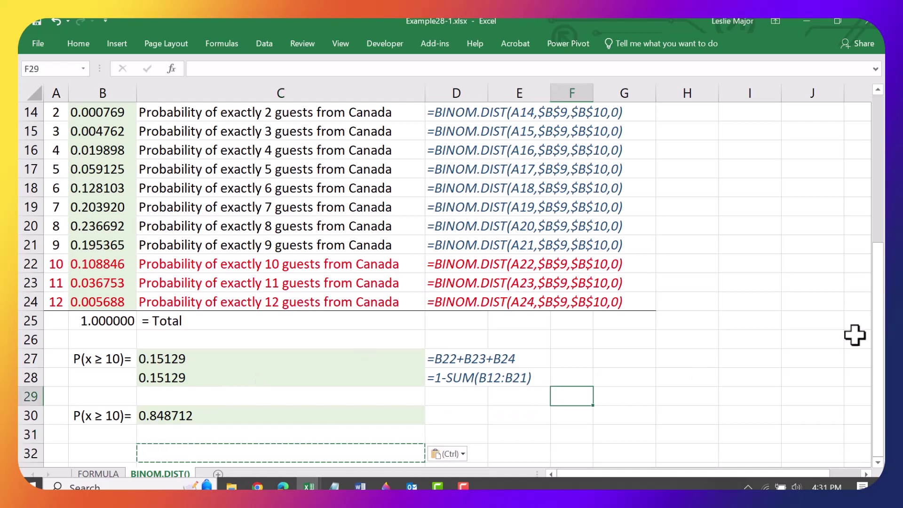
pyautogui.moveTo(882, 345); pyautogui.dragTo(882, 324)
# Draft =1-BINOM.DIST(9,B9,B10,TRUE) in C30, using trials from B9 and probability from B10.
pyautogui.click(389, 453)
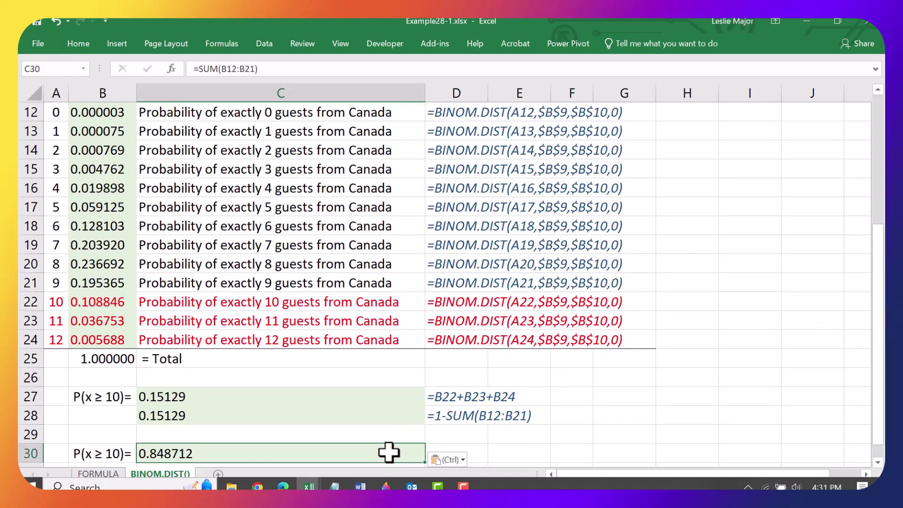
pyautogui.write('1')
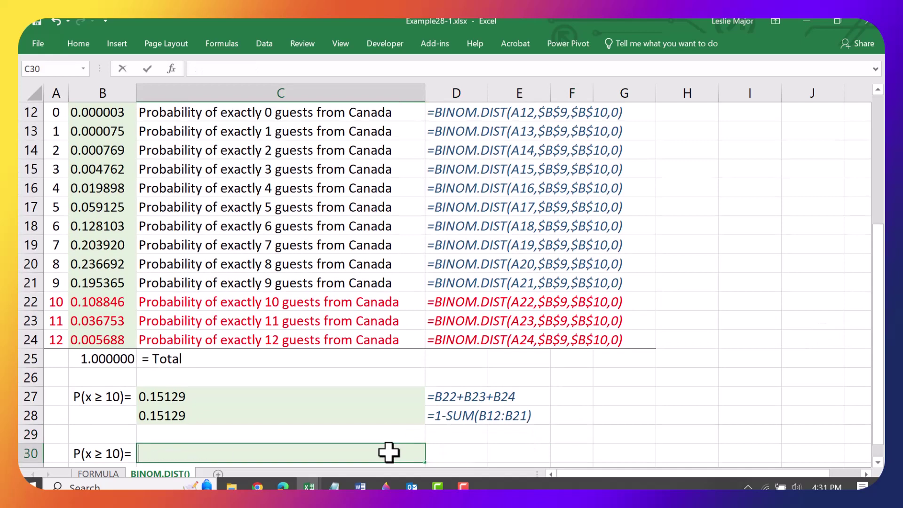
pyautogui.write('=1-bin')
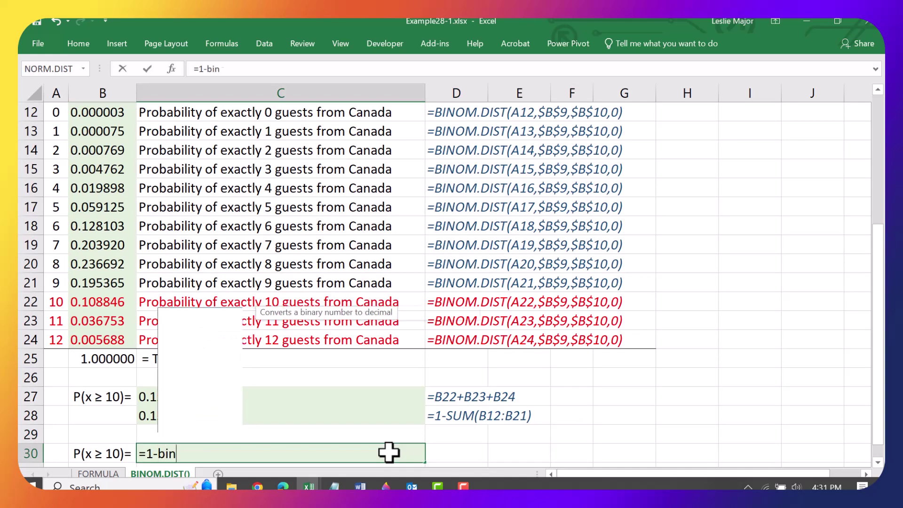
pyautogui.write('om.dist(9')
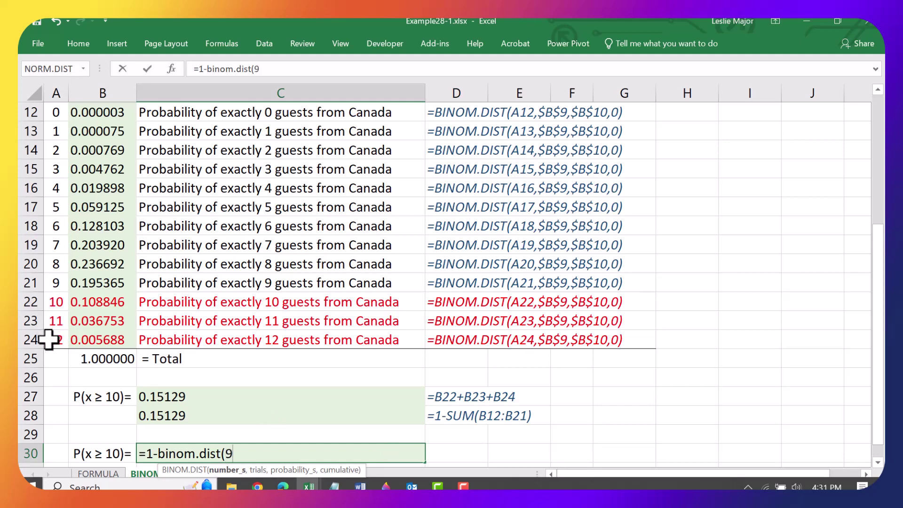
pyautogui.write(',')
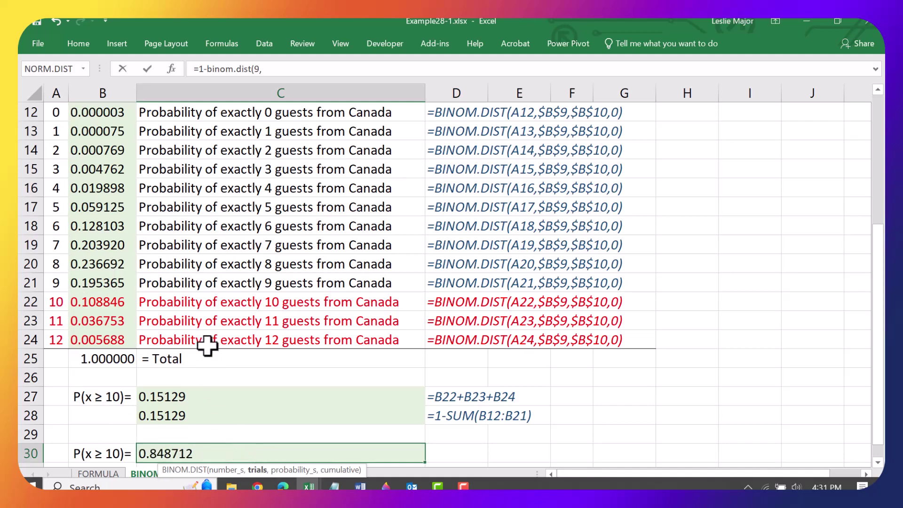
pyautogui.scroll(3, 208, 347)
pyautogui.click(124, 210)
pyautogui.write(',')
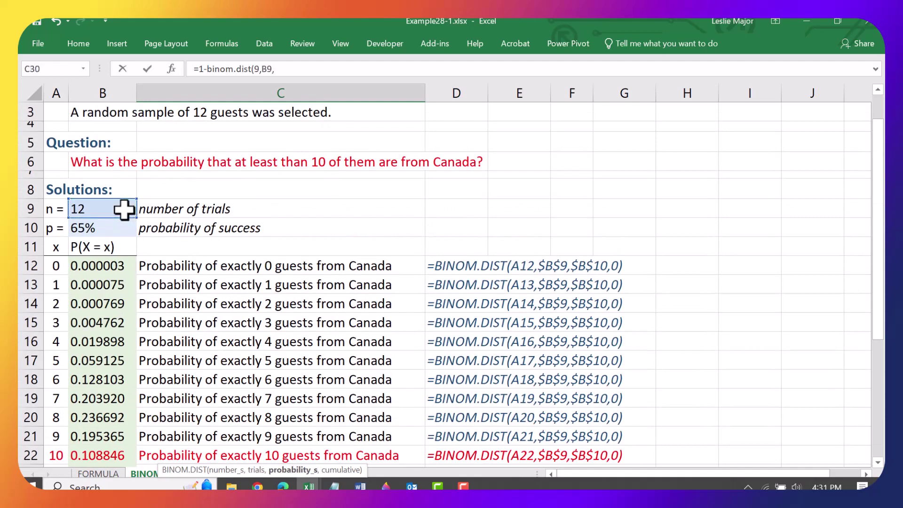
pyautogui.click(114, 230)
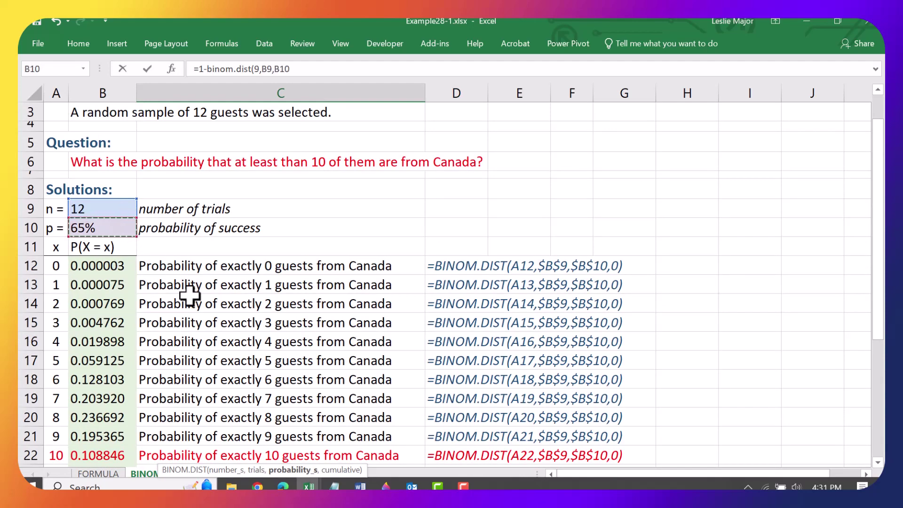
pyautogui.scroll(-3, 188, 295)
pyautogui.scroll(-1, 190, 296)
pyautogui.write(',')
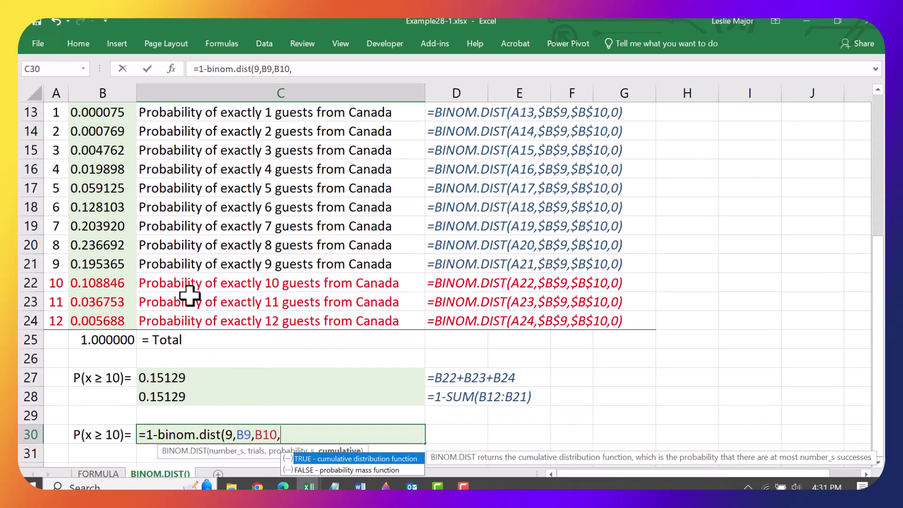
pyautogui.write('TRUE)')
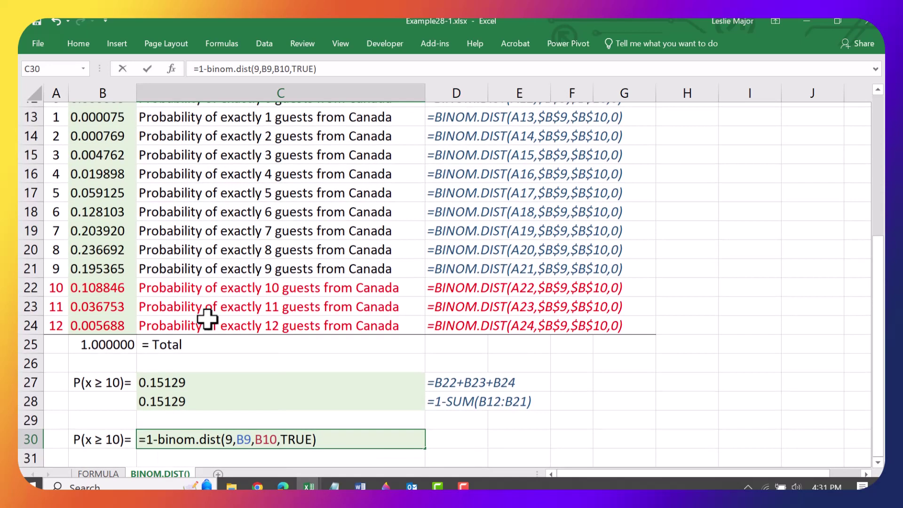
pyautogui.press('Return')
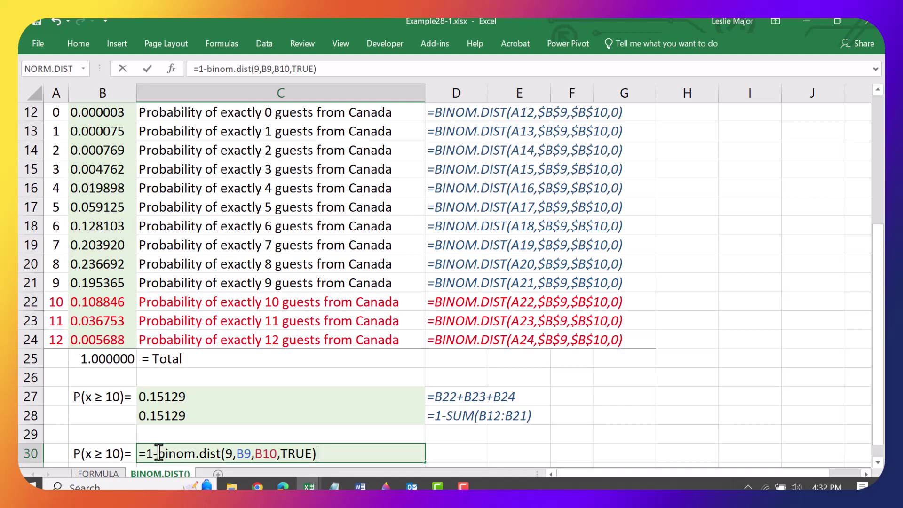
pyautogui.click(224, 454)
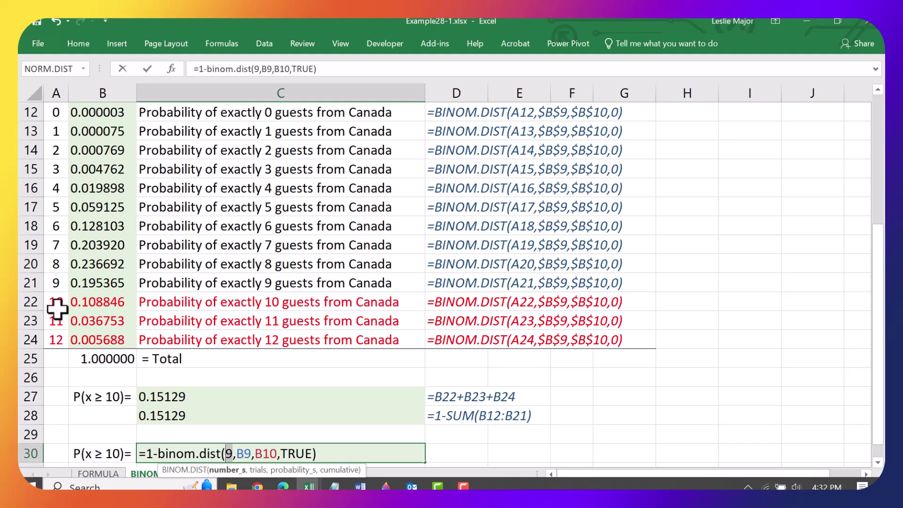
# Change C30's first BINOM.DIST argument from 9 to 10-1.
pyautogui.click(223, 454)
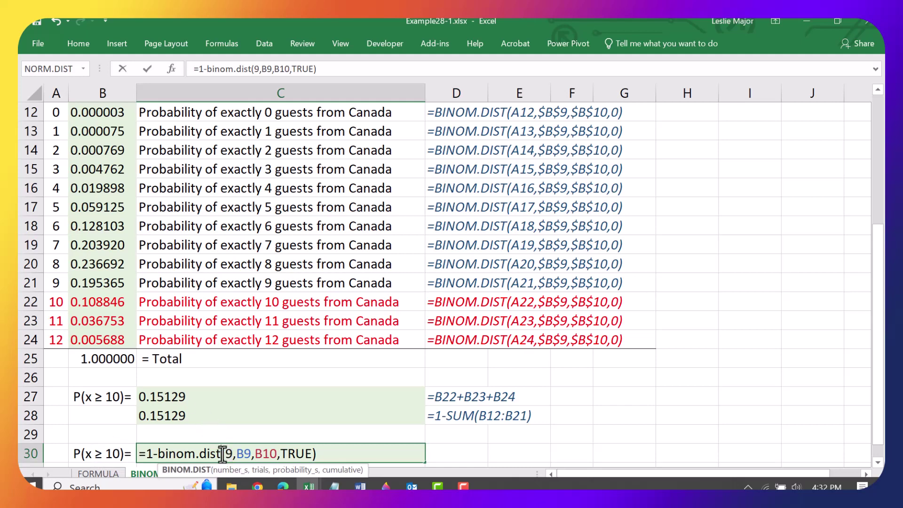
pyautogui.click(227, 454)
pyautogui.write('10-1')
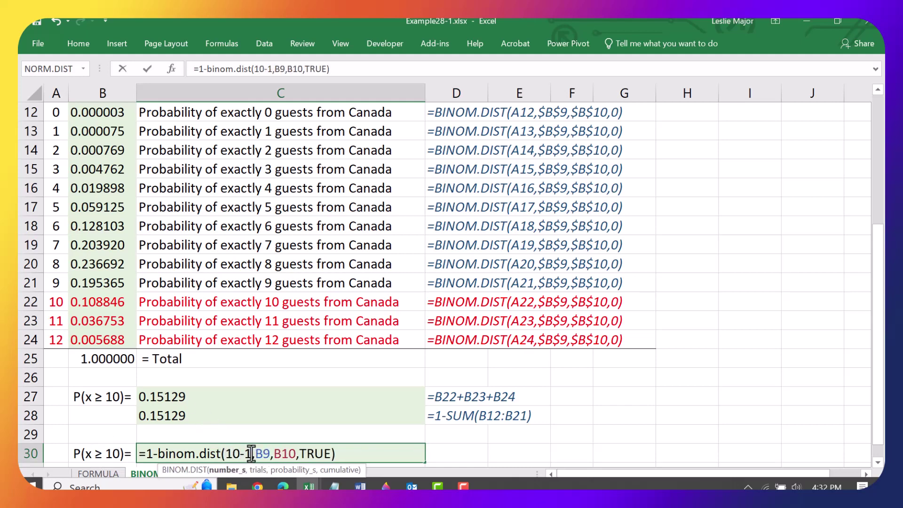
pyautogui.moveTo(252, 454); pyautogui.dragTo(228, 454)
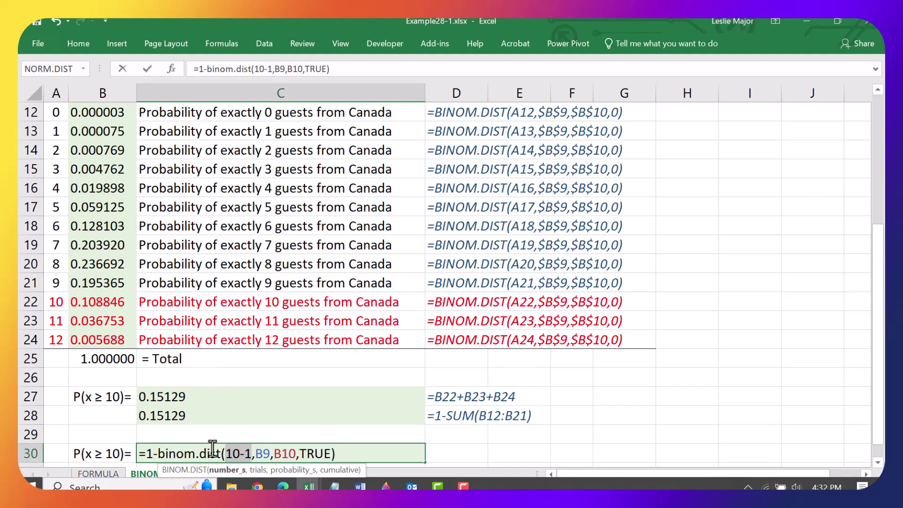
pyautogui.write('9')
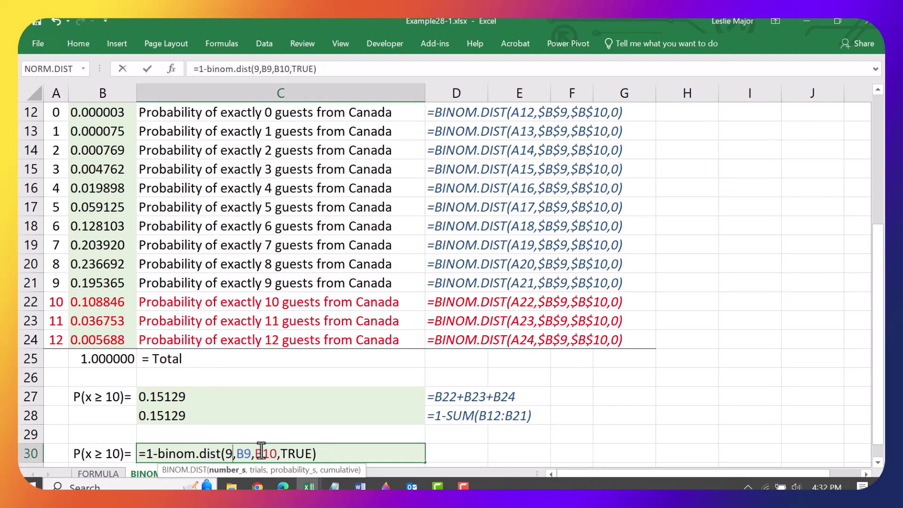
pyautogui.press('BackSpace')
pyautogui.write('10-1')
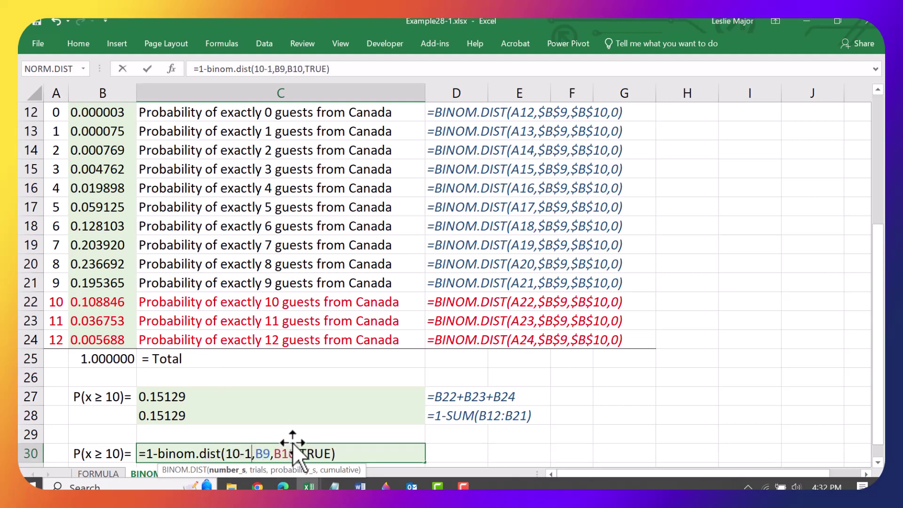
# Copy C30's formula text into D30 as a note, leaving C30 at 0.151288.
pyautogui.click(338, 72)
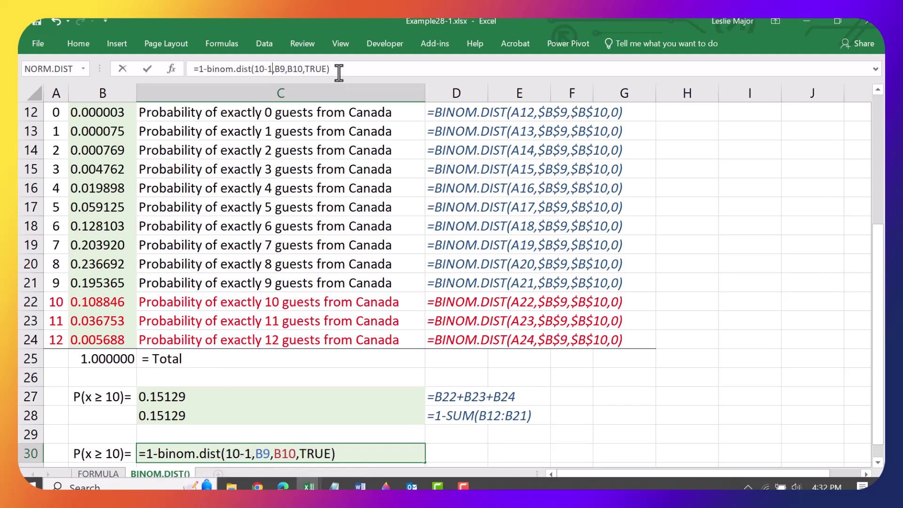
pyautogui.hotkey('ctrl', 'a')
pyautogui.hotkey('ctrl', 'c')
pyautogui.press('Return')
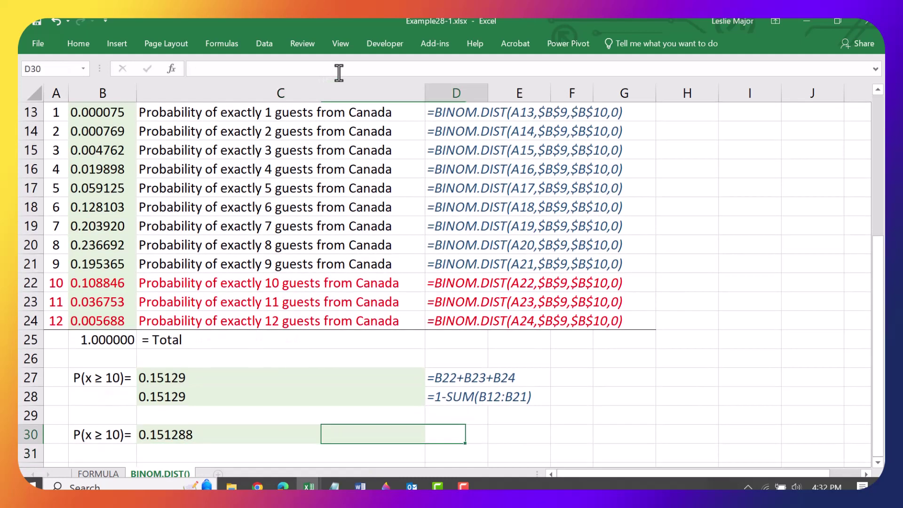
pyautogui.press('Right')
pyautogui.press('Up')
pyautogui.hotkey('ctrl', 'v')
pyautogui.press('Return')
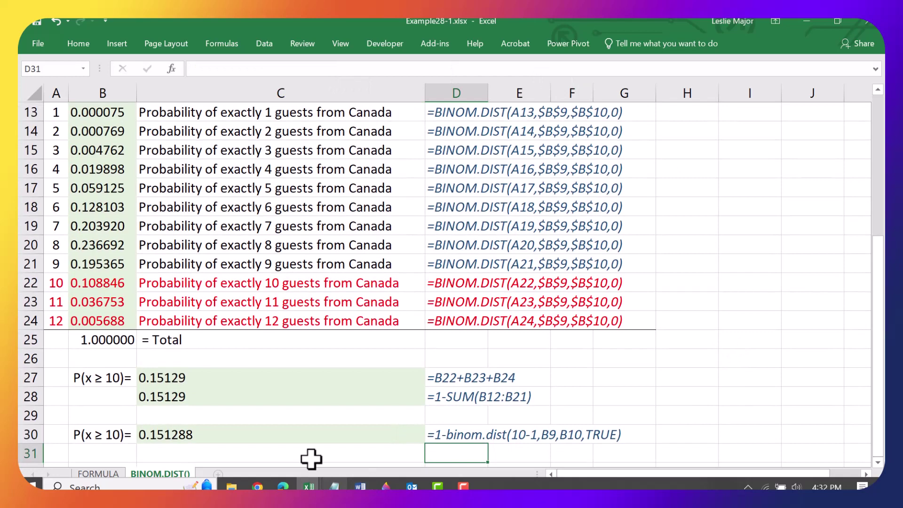
pyautogui.click(290, 435)
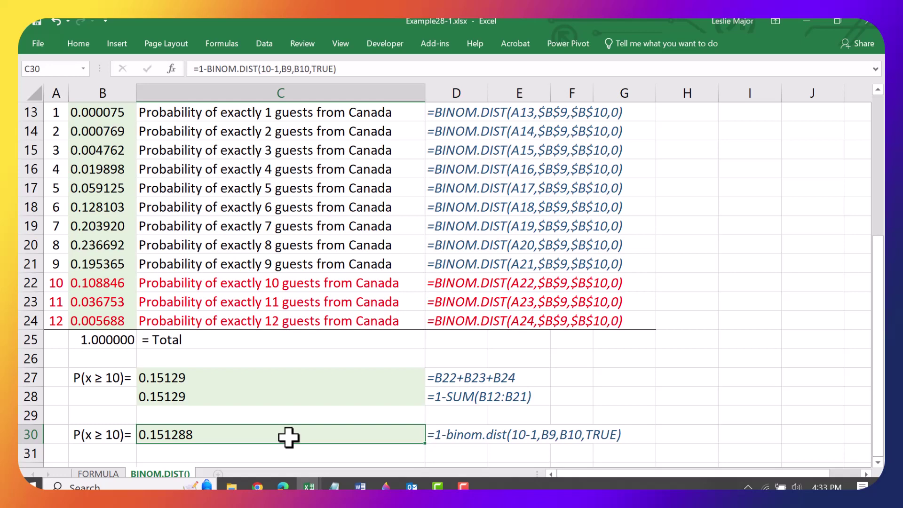
# Write in C31 that there is a 15.13% chance at least 10 of 12 sampled hotel guests are Canadian.
pyautogui.click(249, 454)
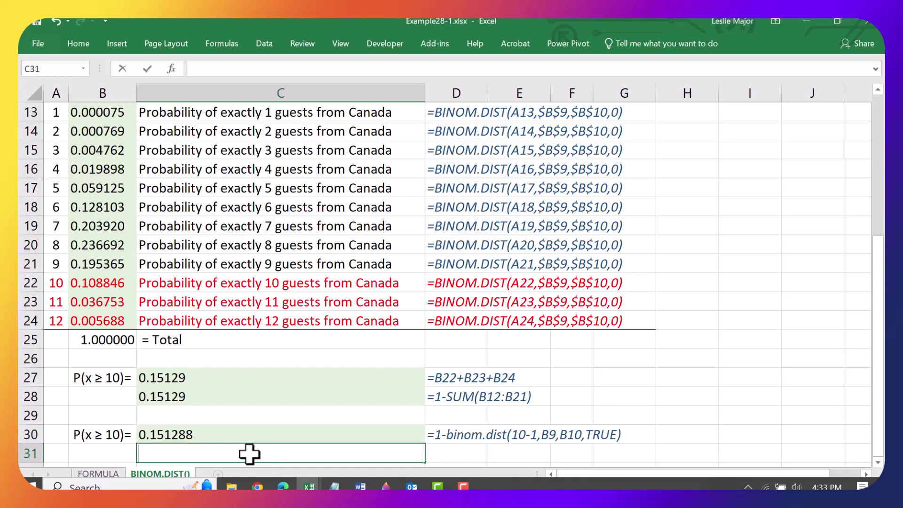
pyautogui.write('15.13%')
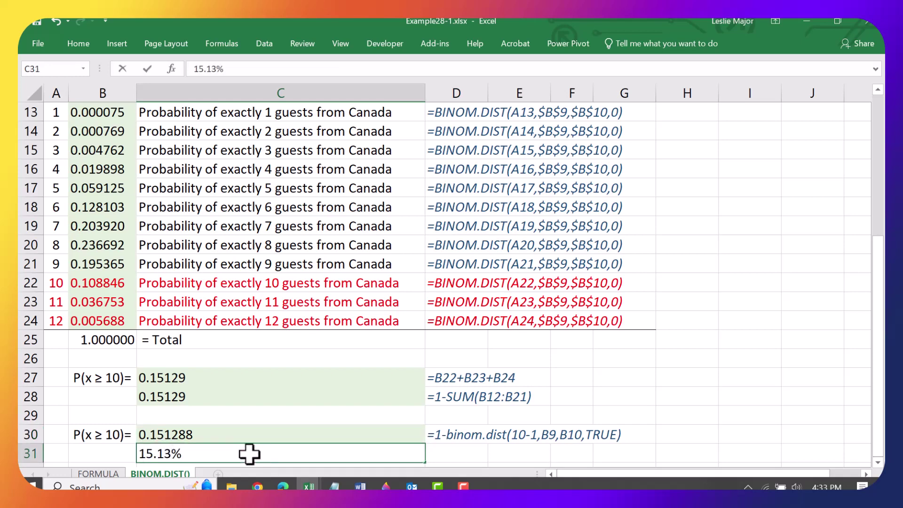
pyautogui.write(' chance that')
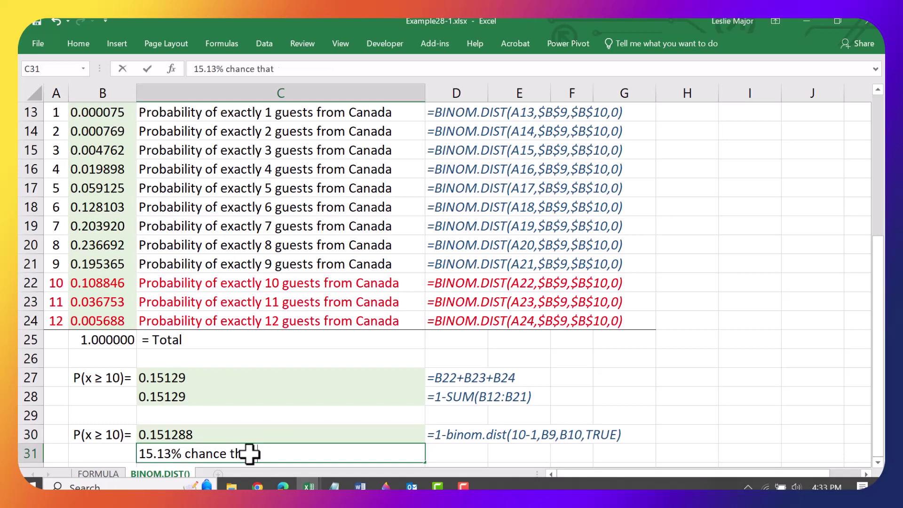
pyautogui.write(' at least 10')
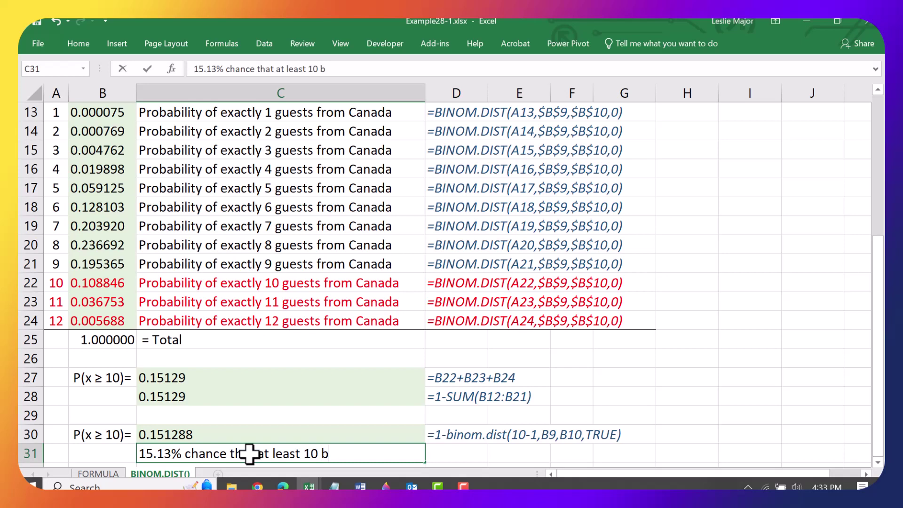
pyautogui.write(' guests are from Canada')
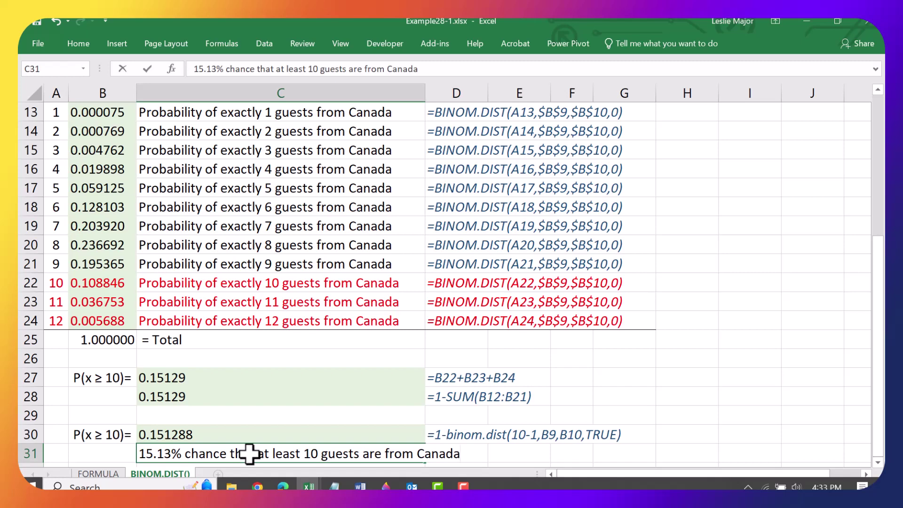
pyautogui.write(' out of the 12')
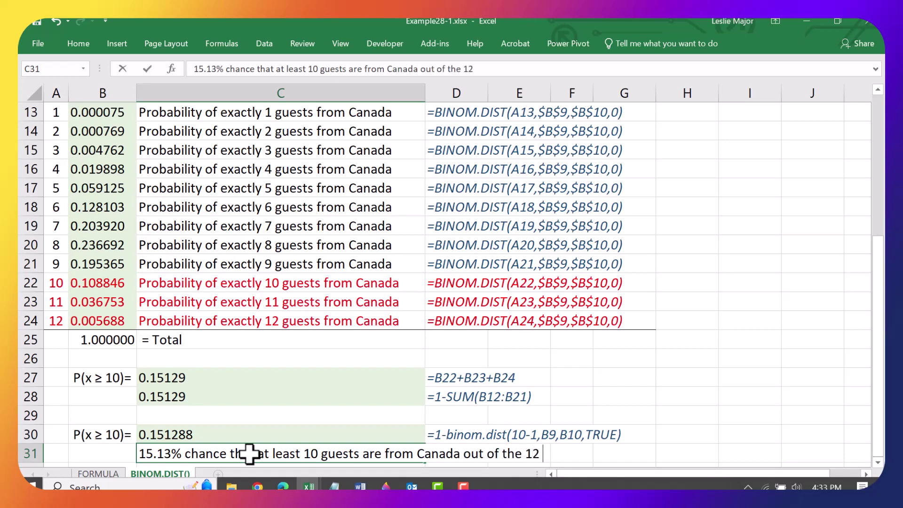
pyautogui.write(' guests')
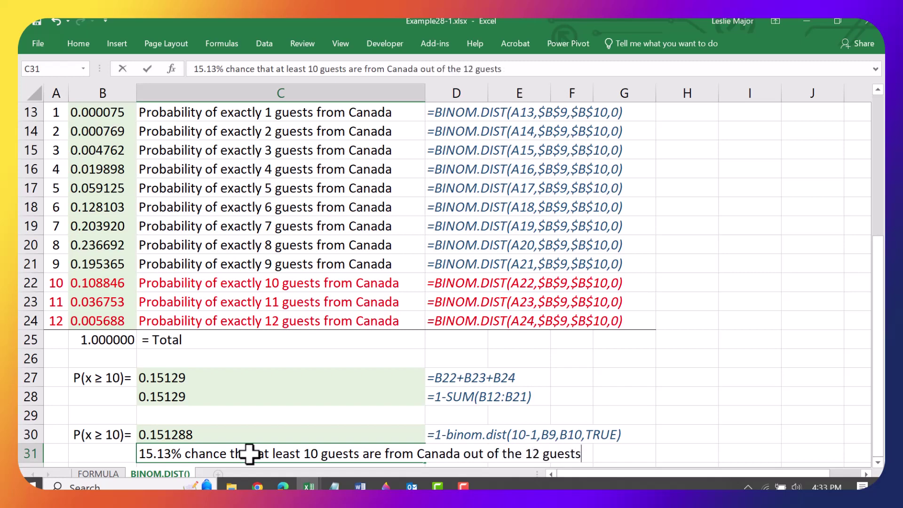
pyautogui.write(' sampled.')
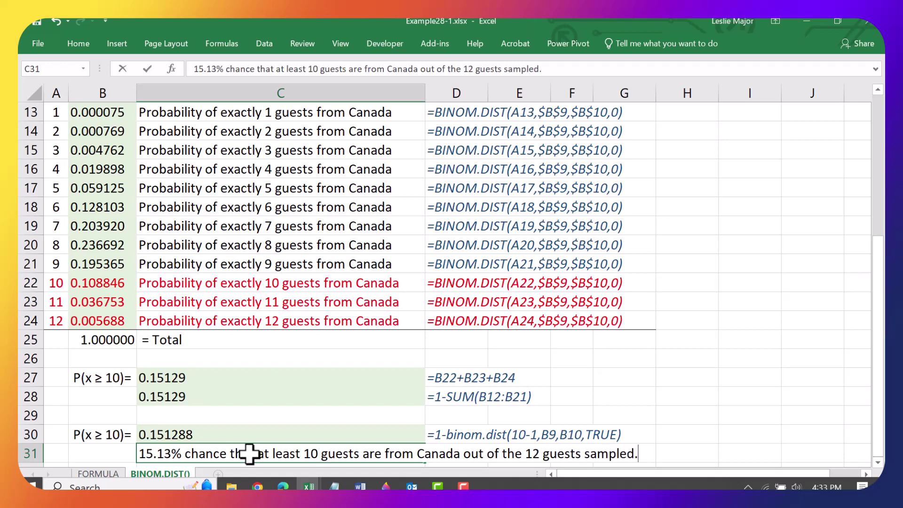
pyautogui.press('BackSpace')
pyautogui.write('at the hotel')
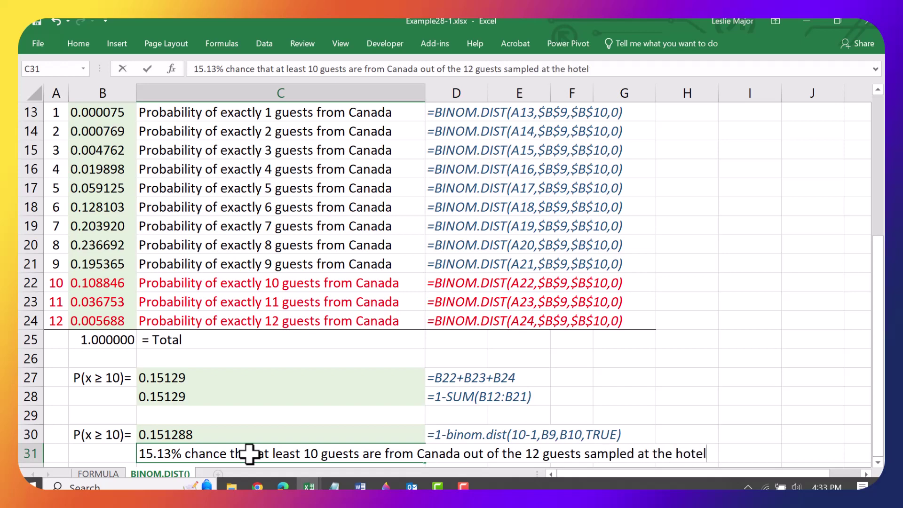
pyautogui.write('.')
pyautogui.press('Return')
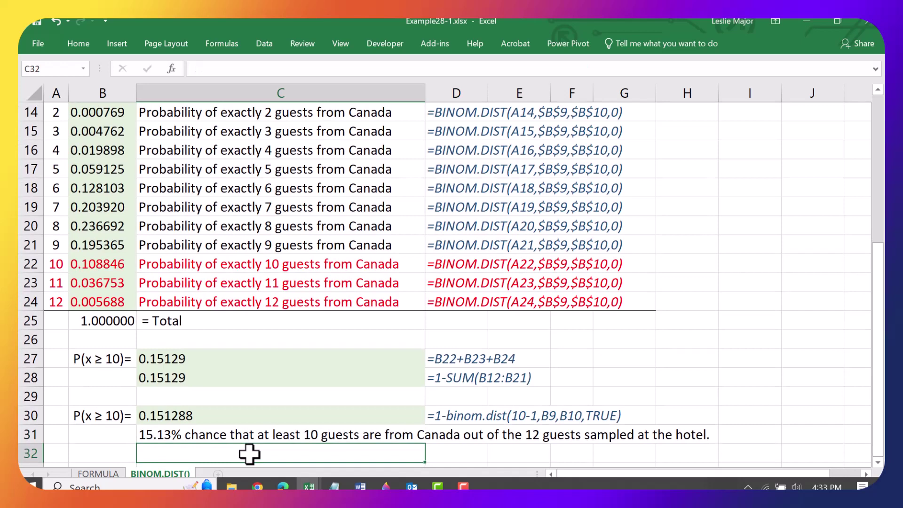